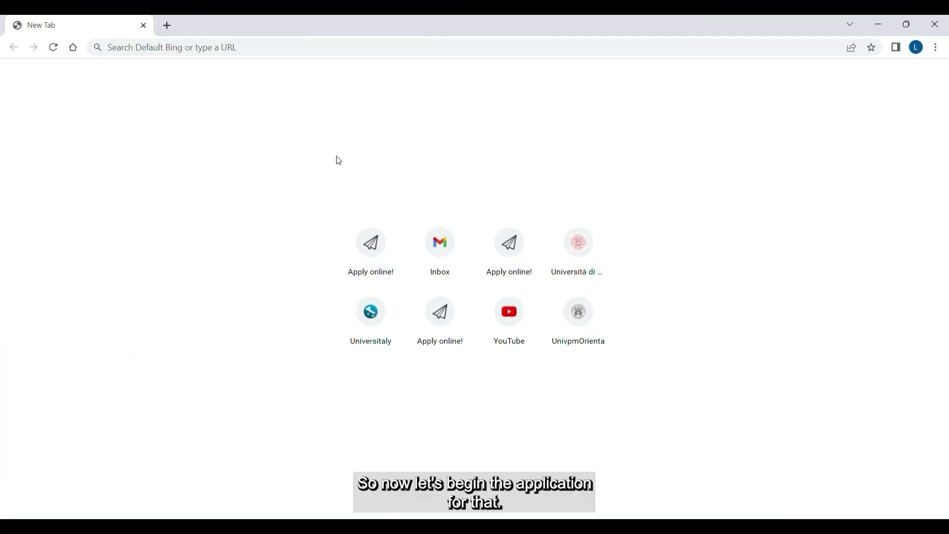
Step: Search the web for 'apply university of florence'
click(313, 49)
text(appl)
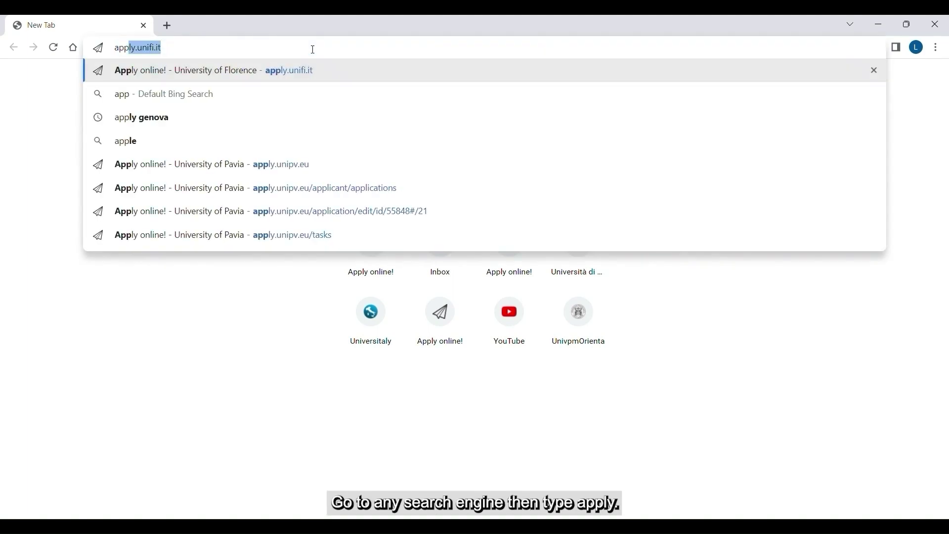
text(y university of florence)
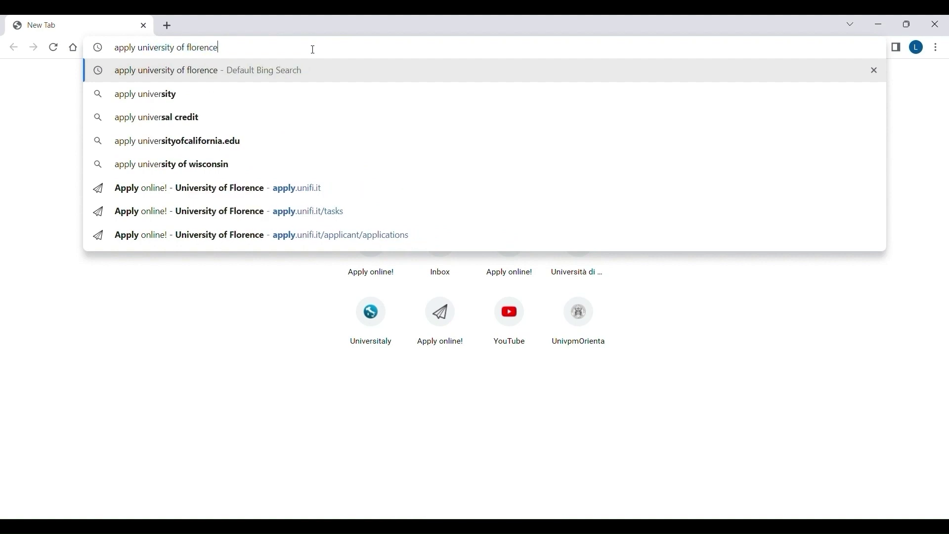
key(Return)
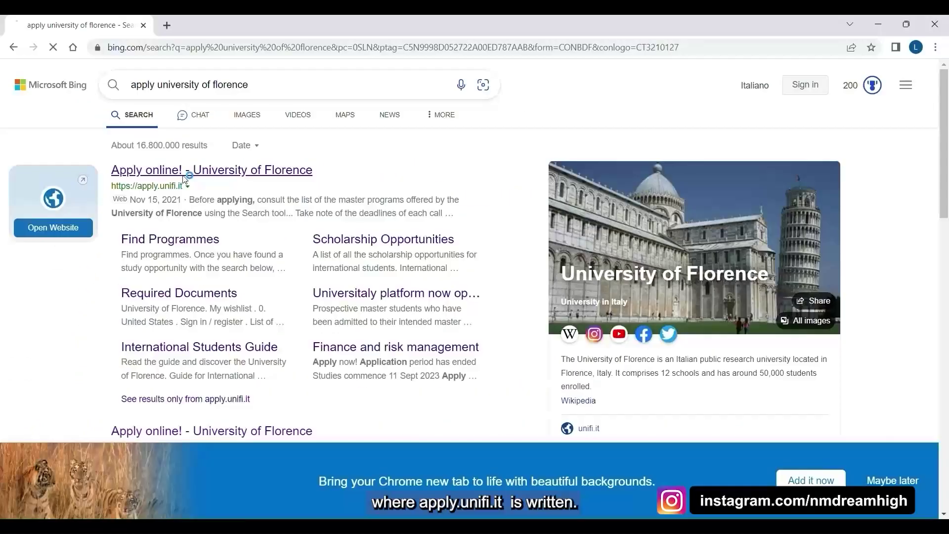
Step: Open the Apply online! portal and change the citizenship from Italy to India
click(313, 235)
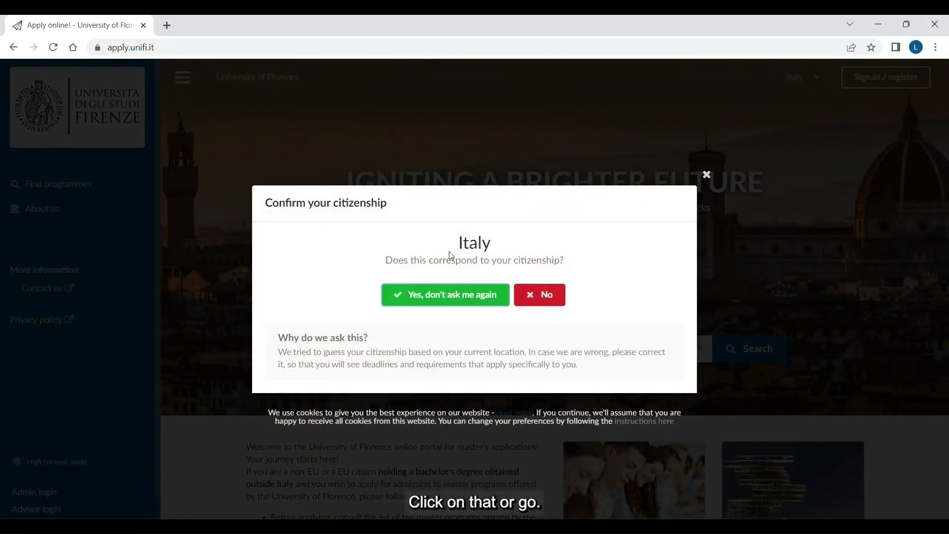
click(536, 295)
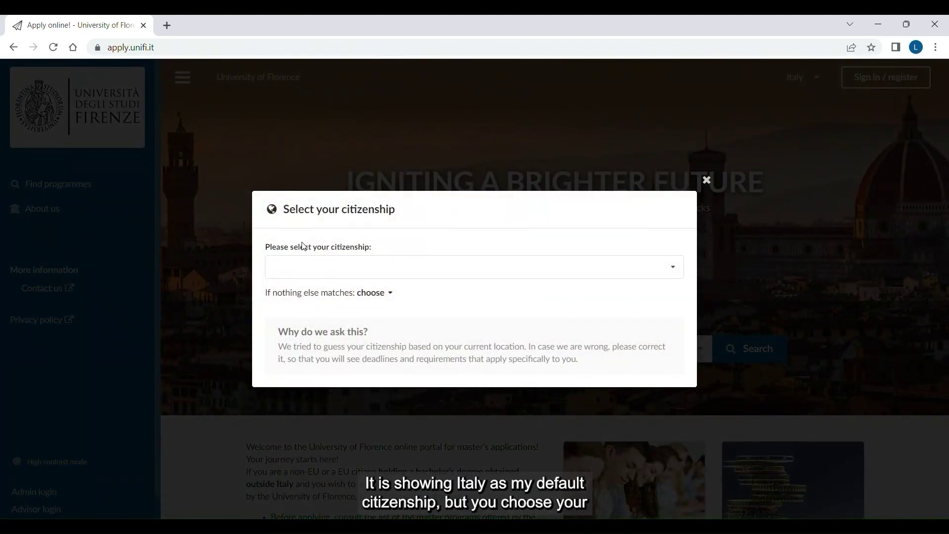
click(333, 268)
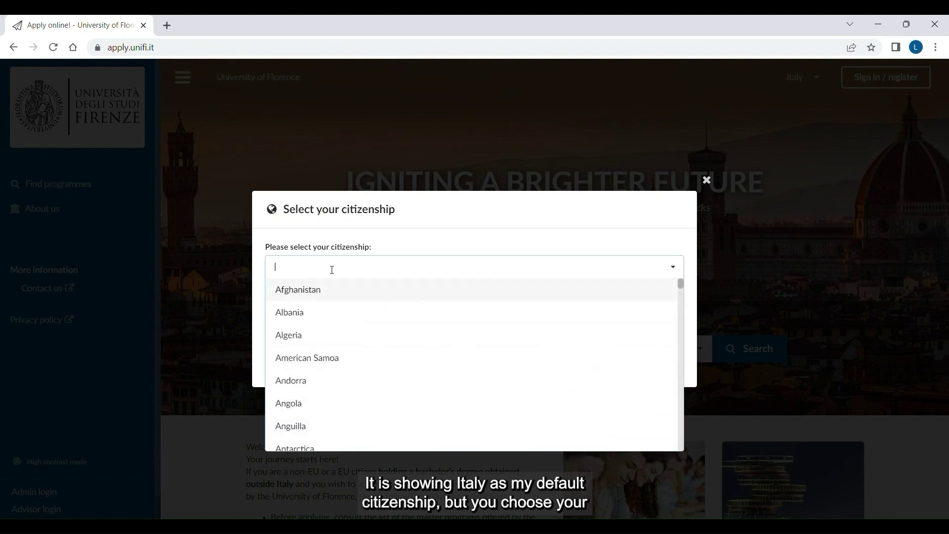
text(indi)
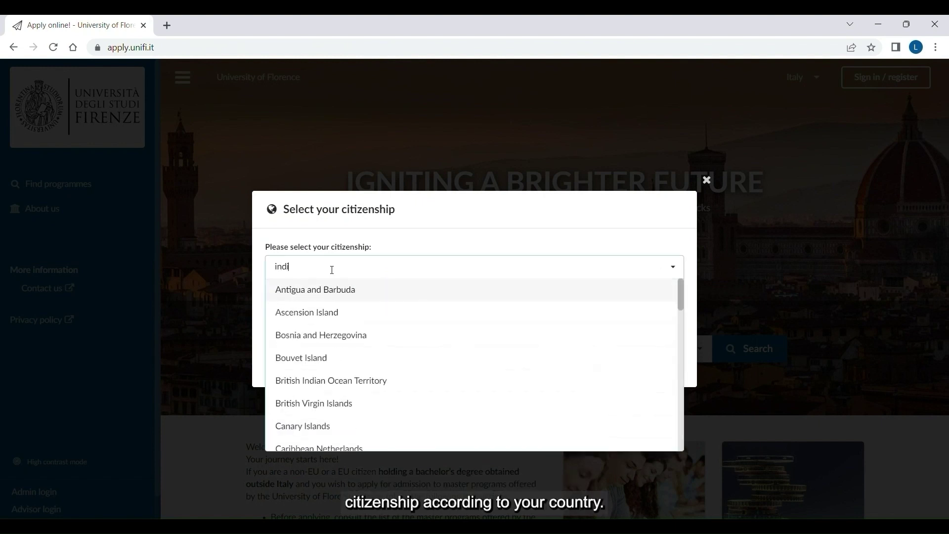
click(302, 357)
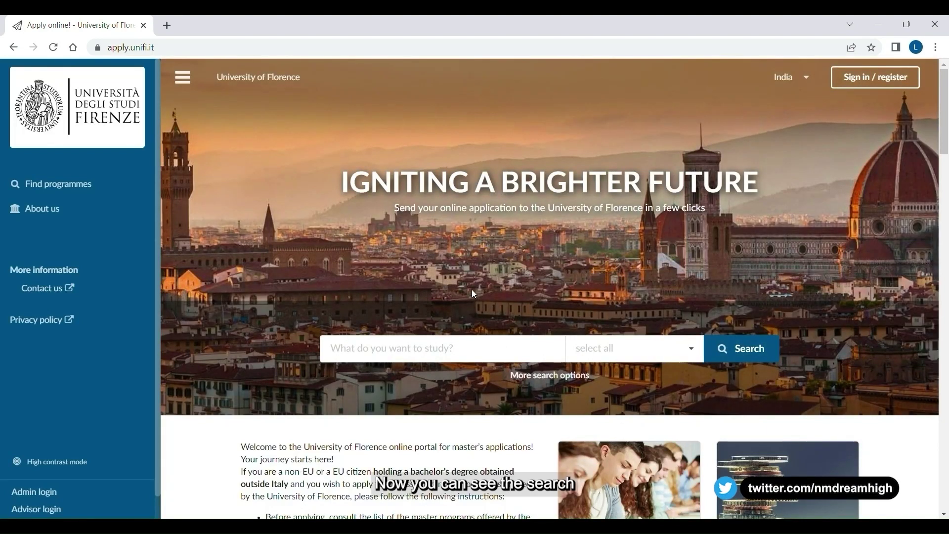
click(640, 346)
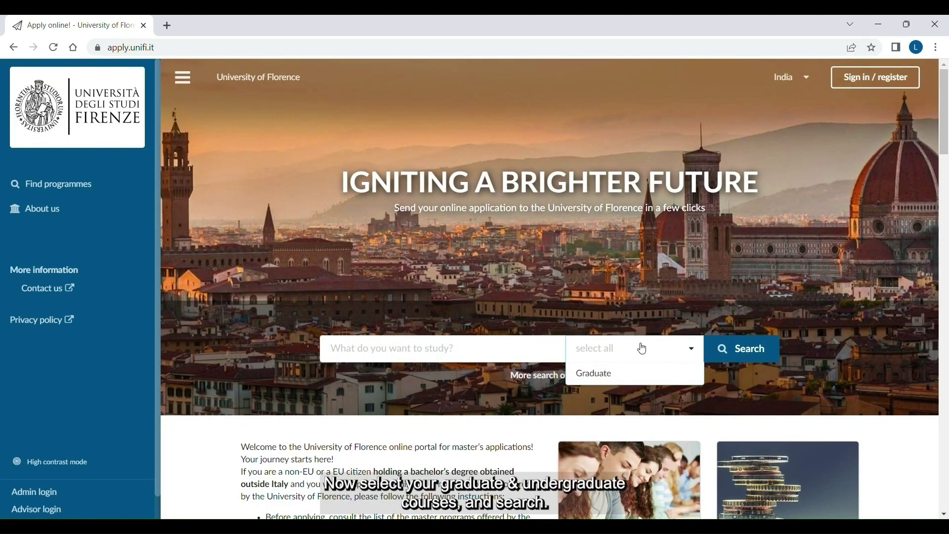
Step: Search graduate programmes and read the Advanced Molecular Sciences details, including its €20 fee
click(746, 349)
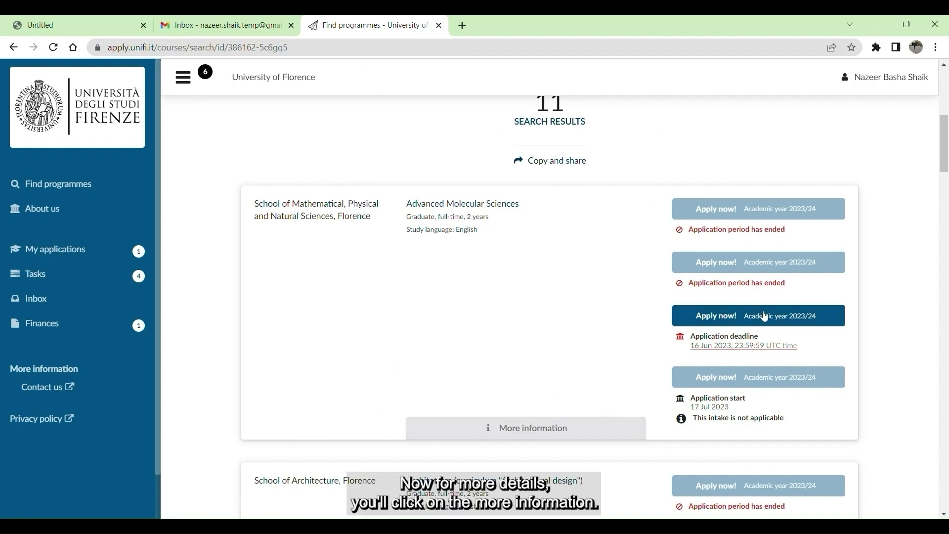
click(521, 429)
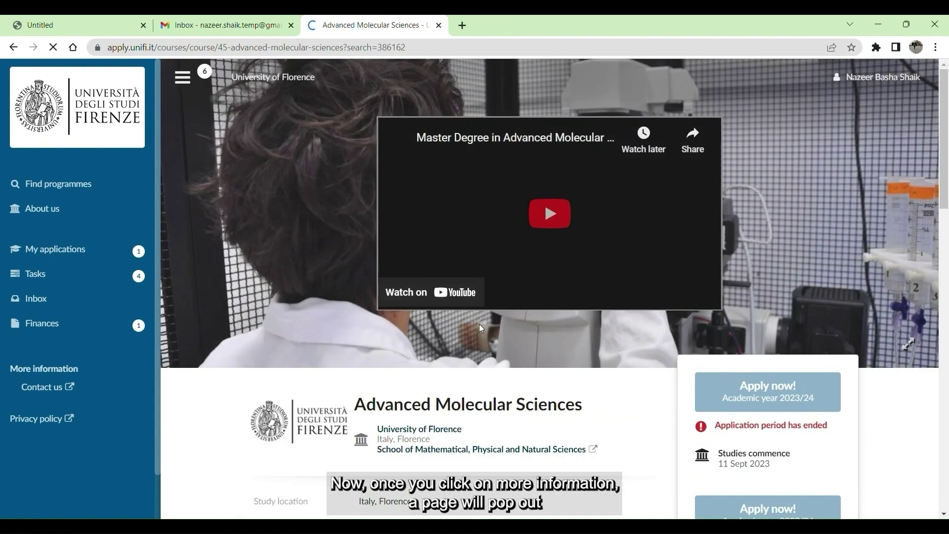
scroll(497, 429, down, 7)
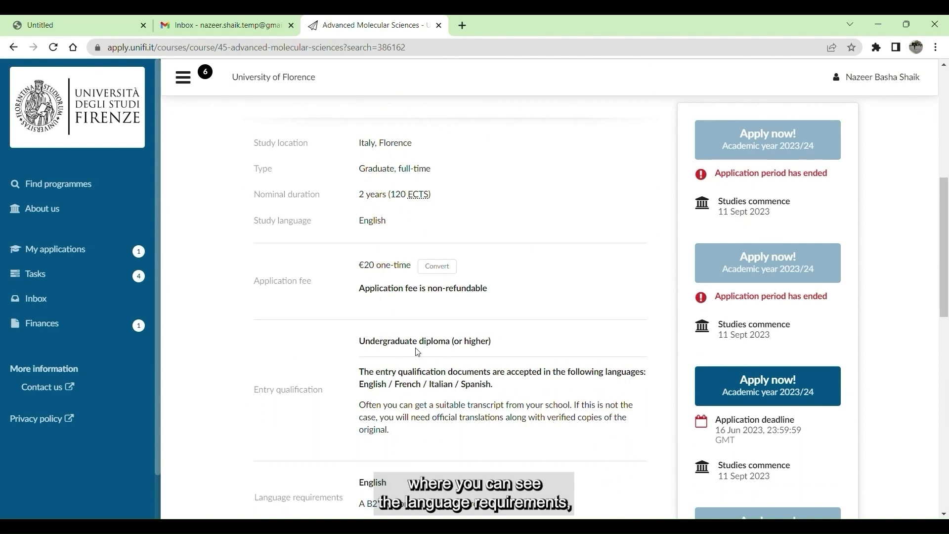
scroll(435, 395, down, 5)
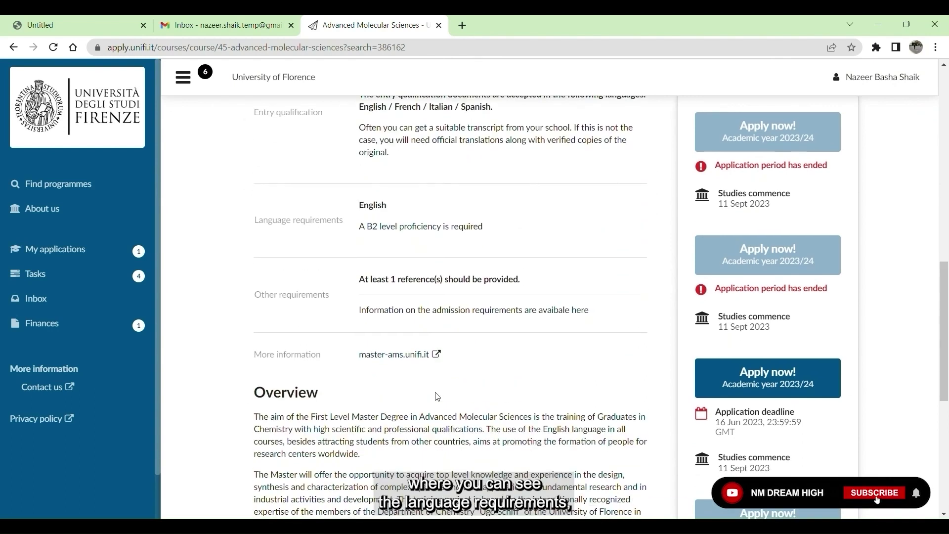
Step: Open the master-ams.unifi.it course website and scroll through its home page
click(419, 355)
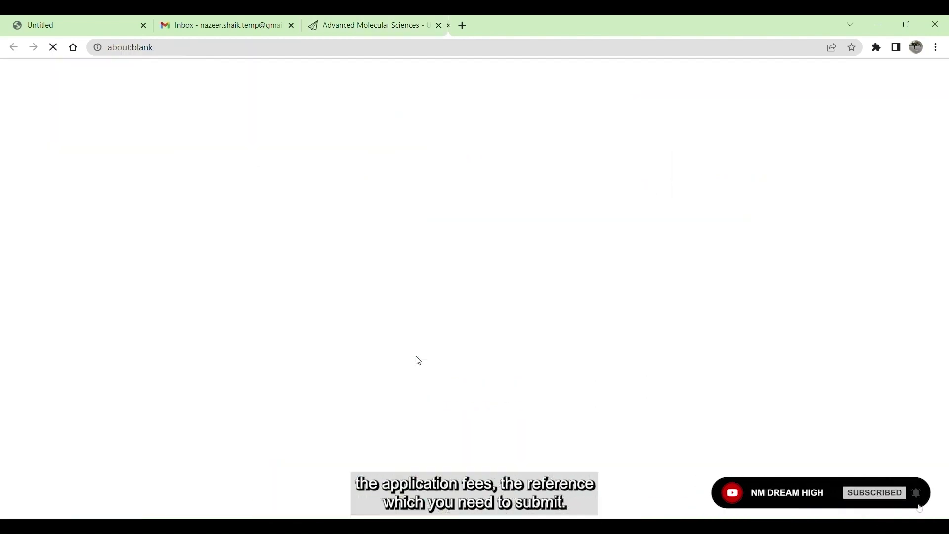
scroll(415, 341, down, 4)
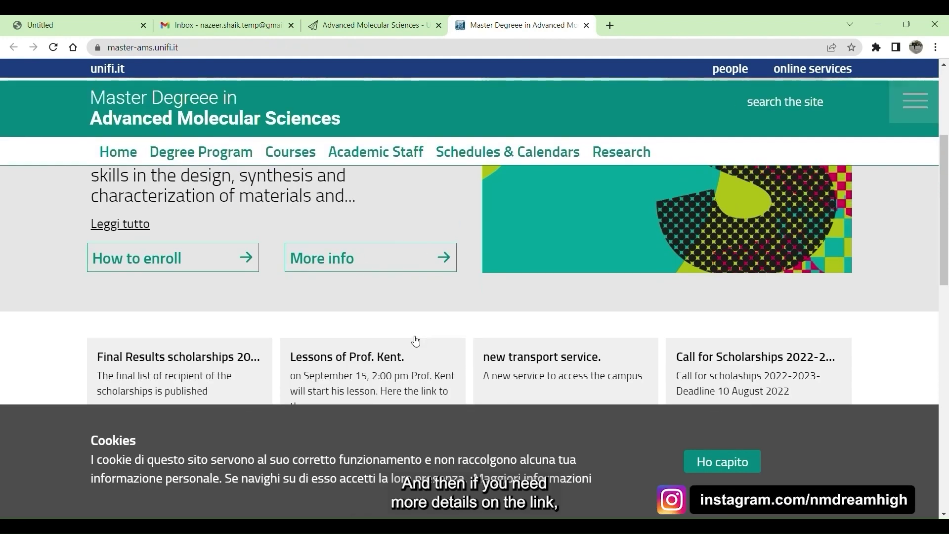
scroll(415, 341, down, 3)
scroll(414, 340, down, 3)
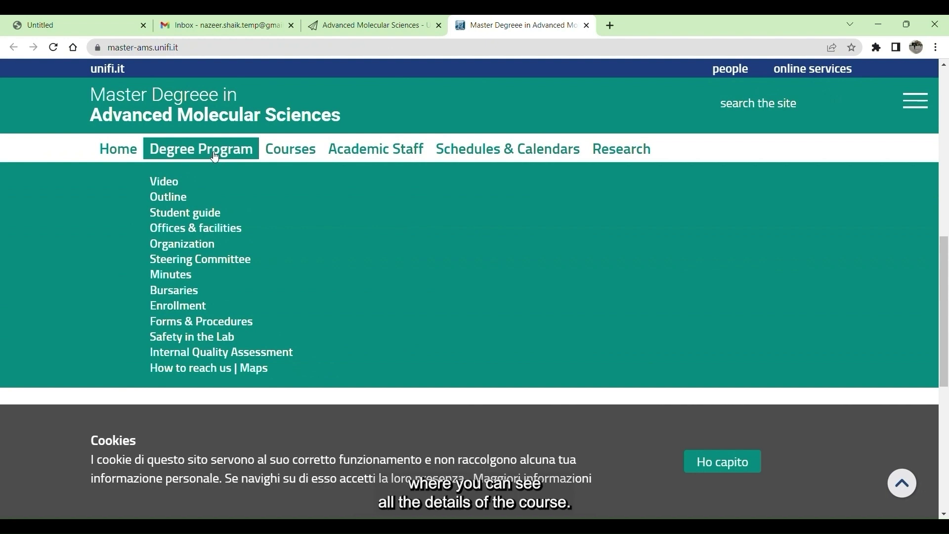
Step: Browse the degree's List of courses to the end
mouse_move(298, 149)
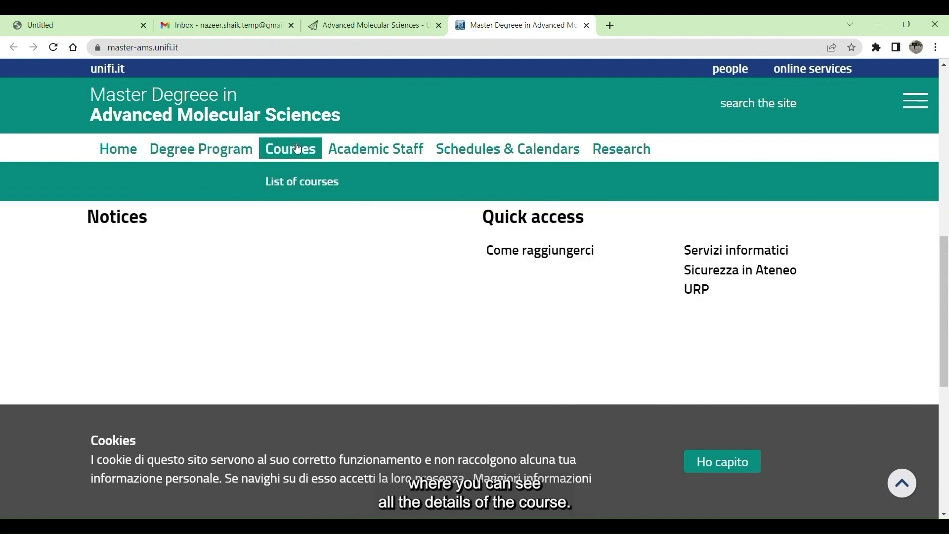
click(311, 184)
scroll(333, 276, down, 6)
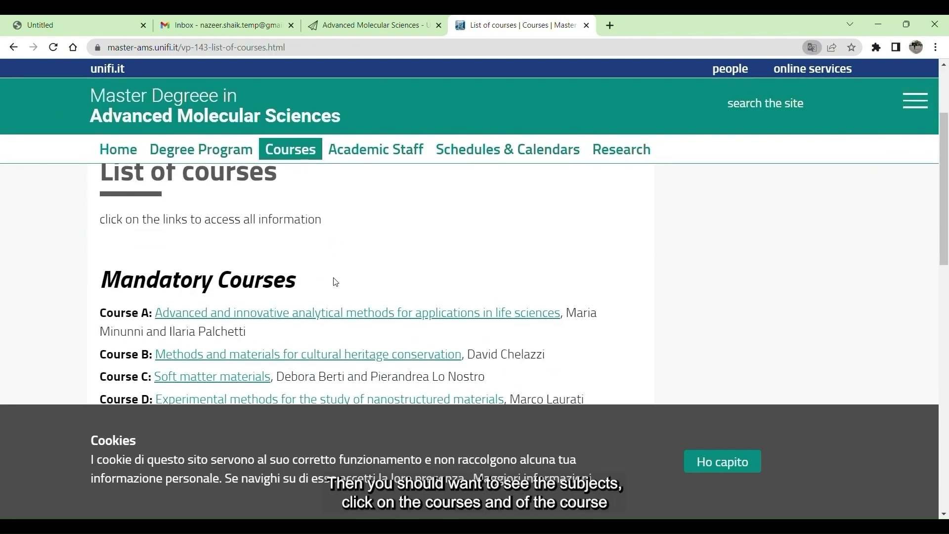
scroll(335, 282, down, 6)
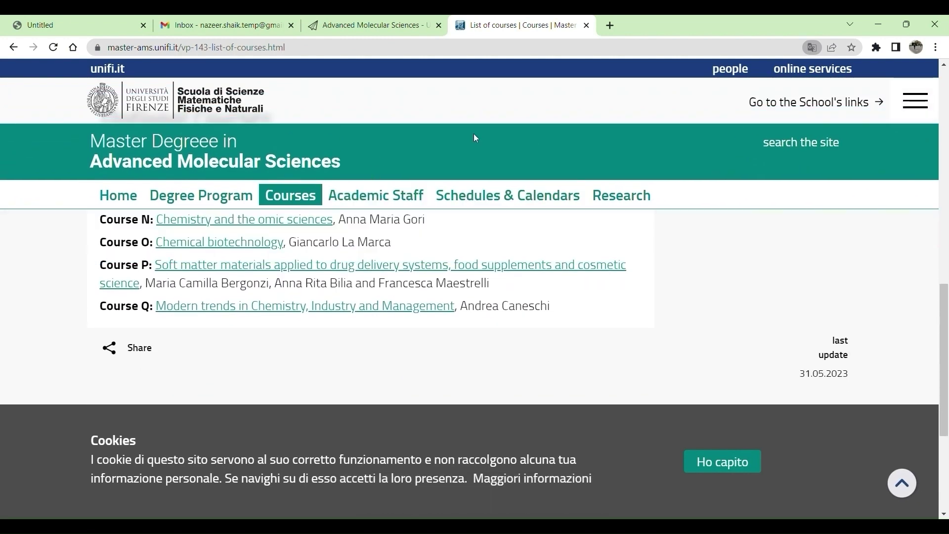
drag(357, 161, 225, 121)
Step: Back on the portal, register for the open intake as a new applicant with a pasted e-mail address
click(586, 25)
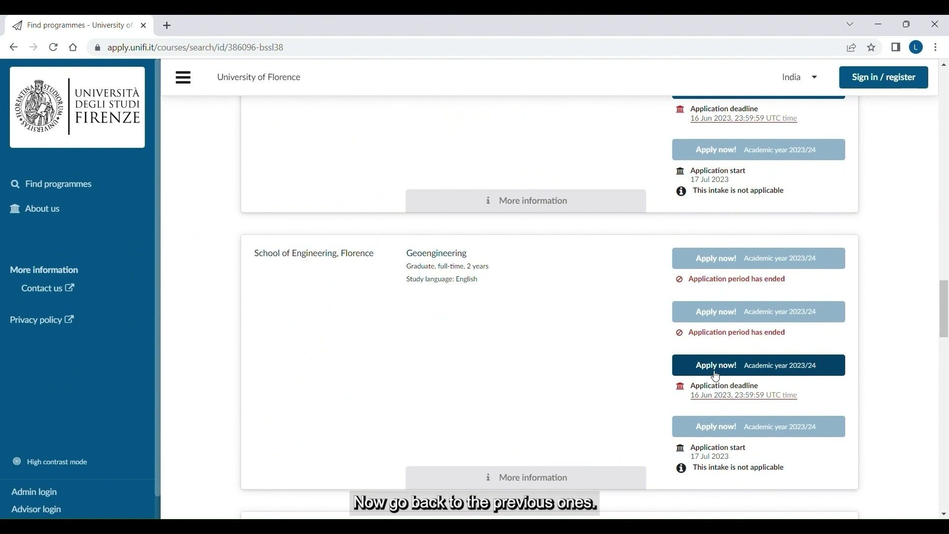
click(715, 374)
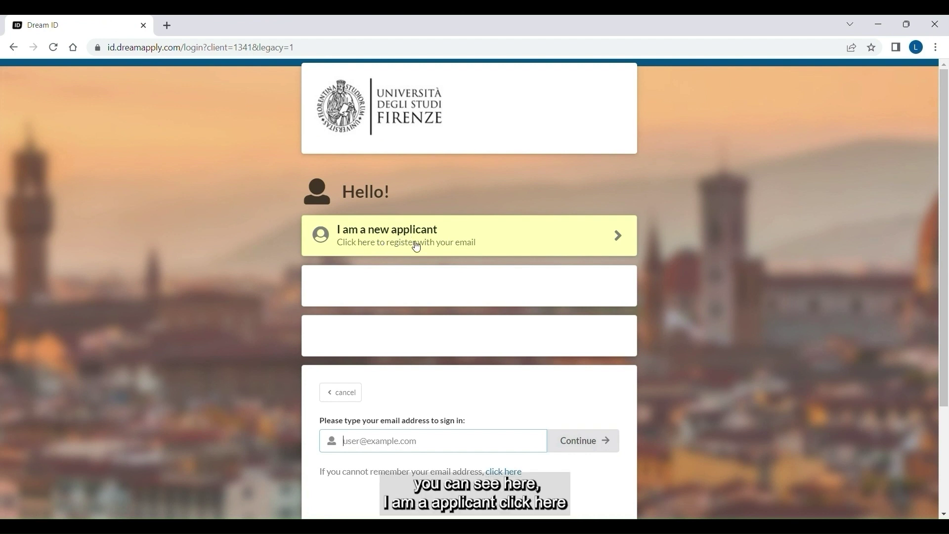
click(574, 240)
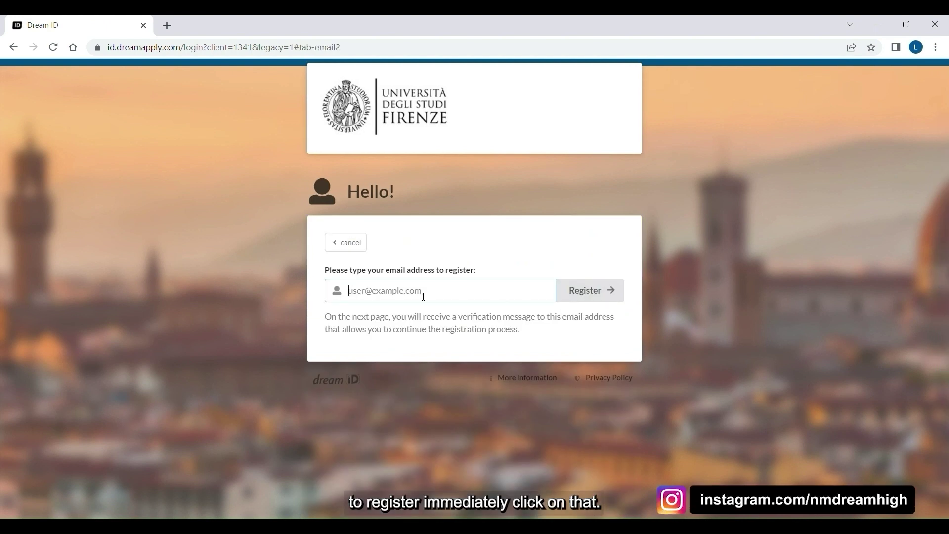
key(ctrl+v)
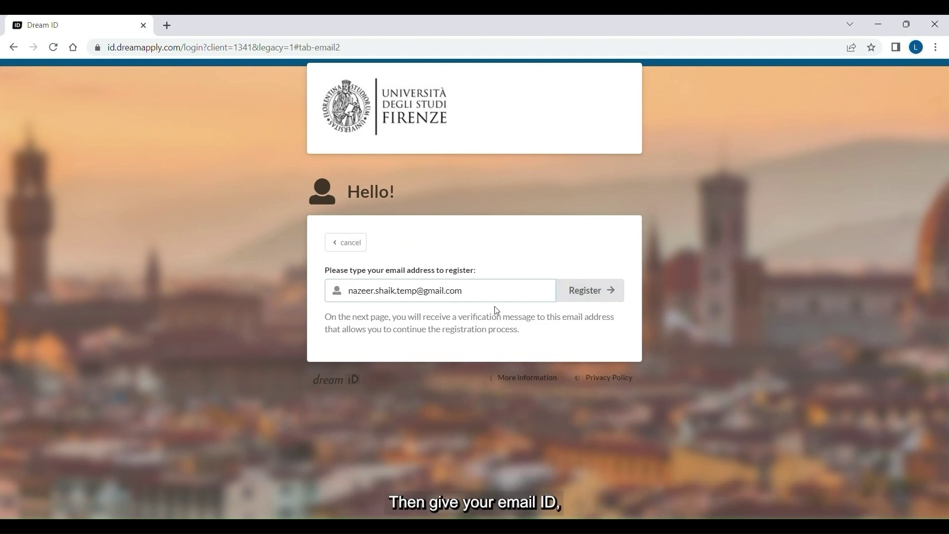
click(578, 291)
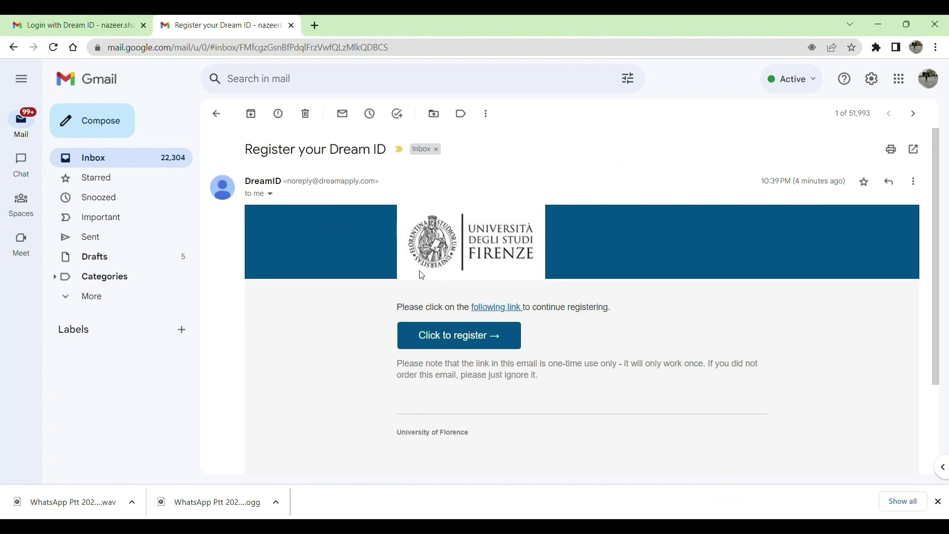
Step: Follow the 'Click to register' link in the Register your Dream ID e-mail
click(478, 334)
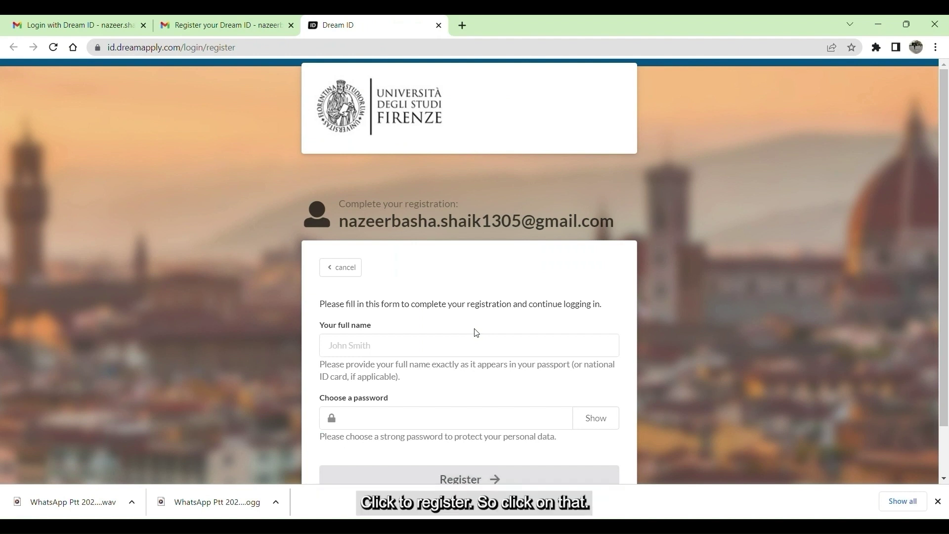
Step: Enter the applicant's full name and choose a password on the Dream ID form
click(460, 348)
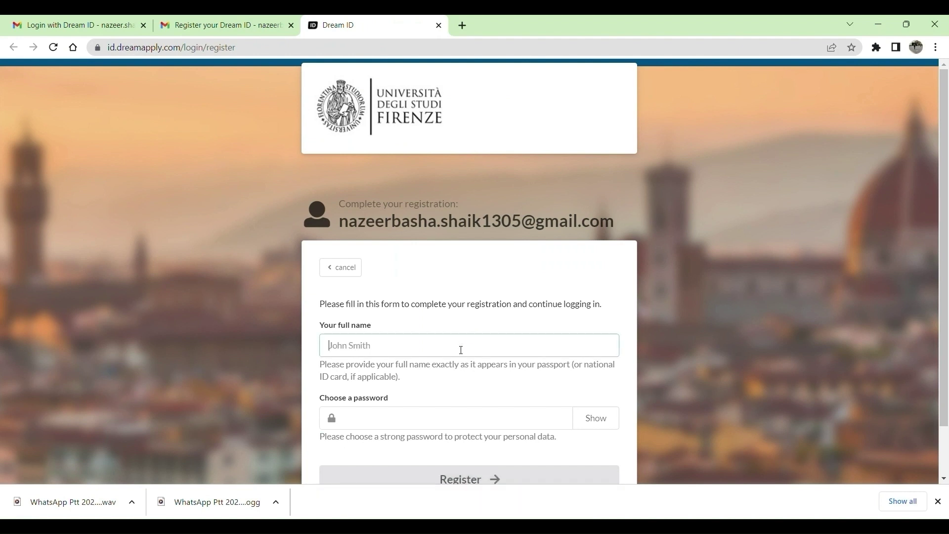
click(440, 379)
click(387, 420)
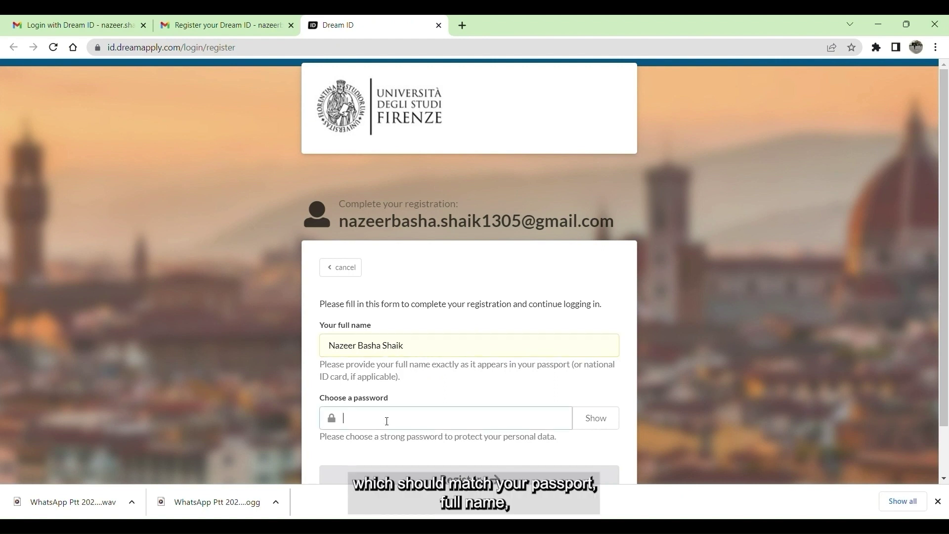
text(••••)
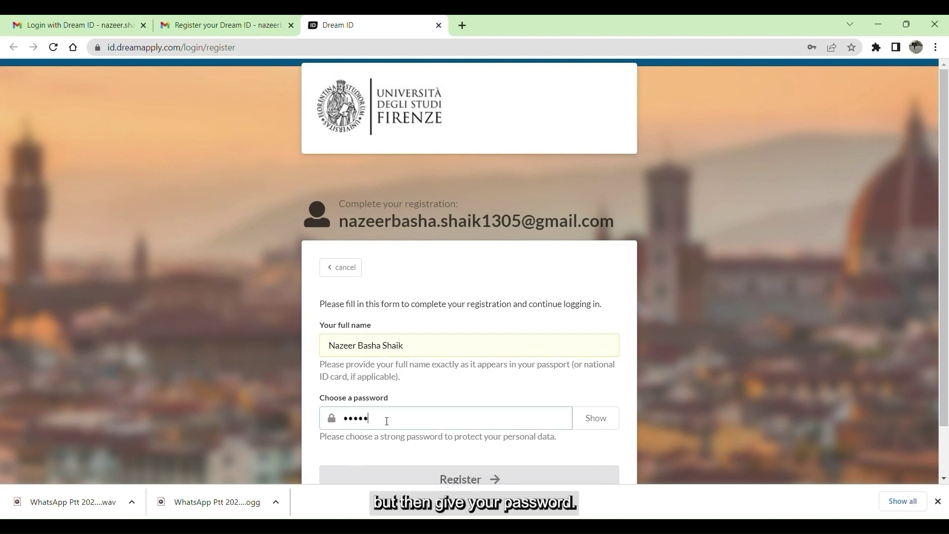
scroll(387, 421, down, 1)
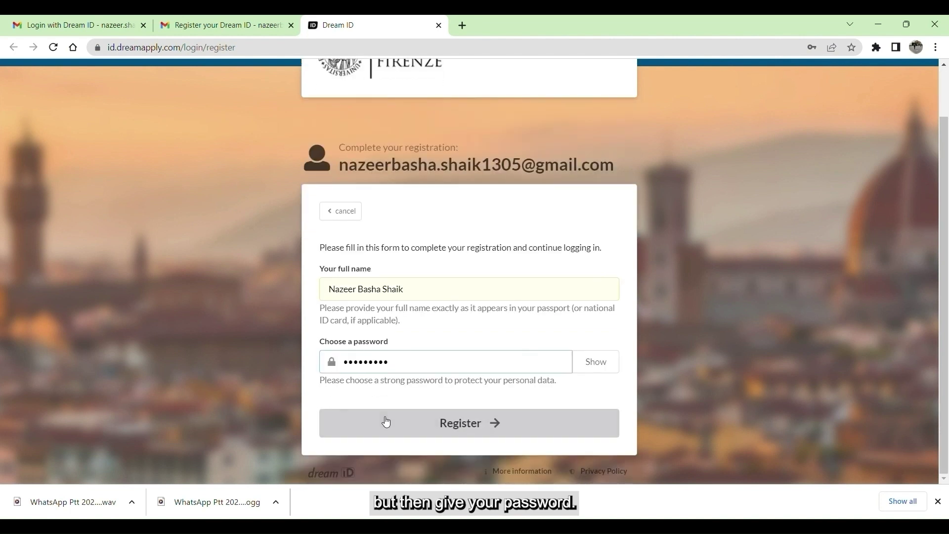
Step: Submit the Dream ID registration, agree to the data-processing terms, and continue
click(495, 427)
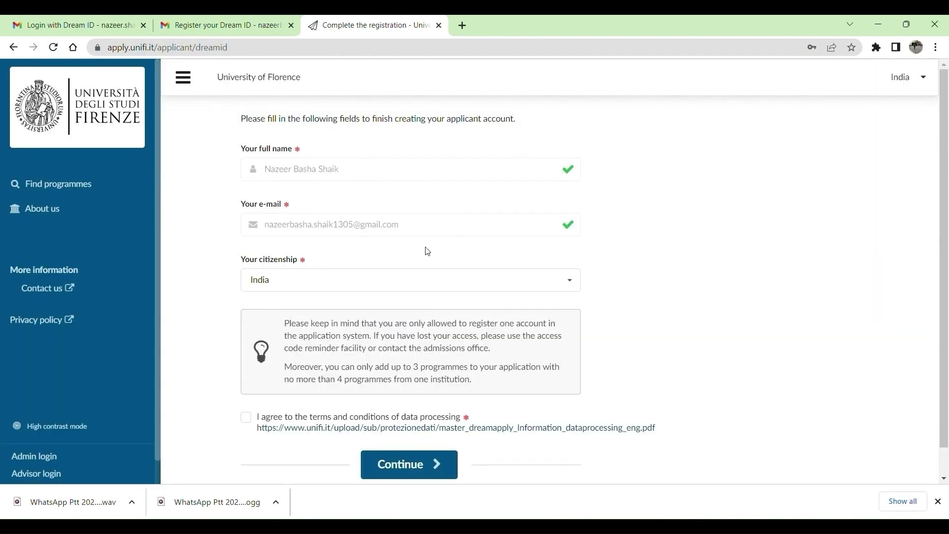
scroll(444, 263, down, 1)
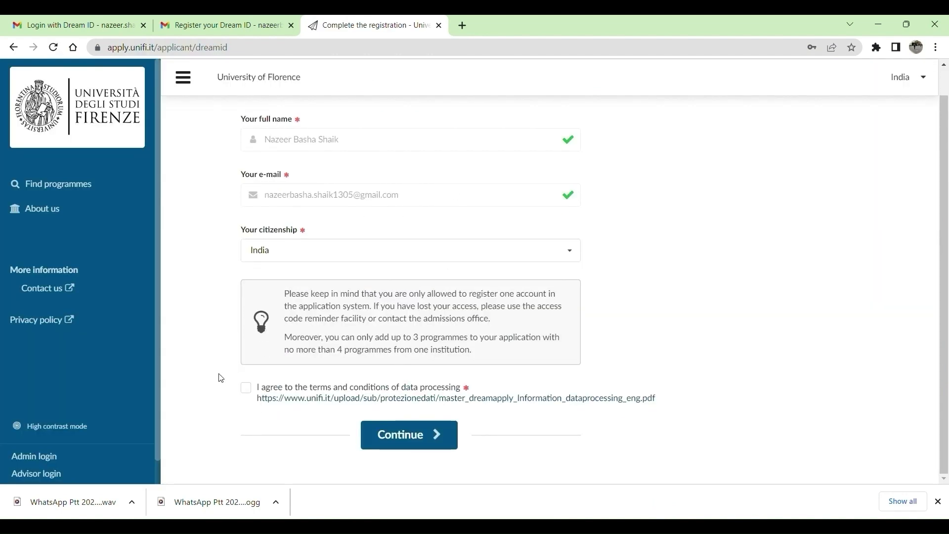
click(245, 388)
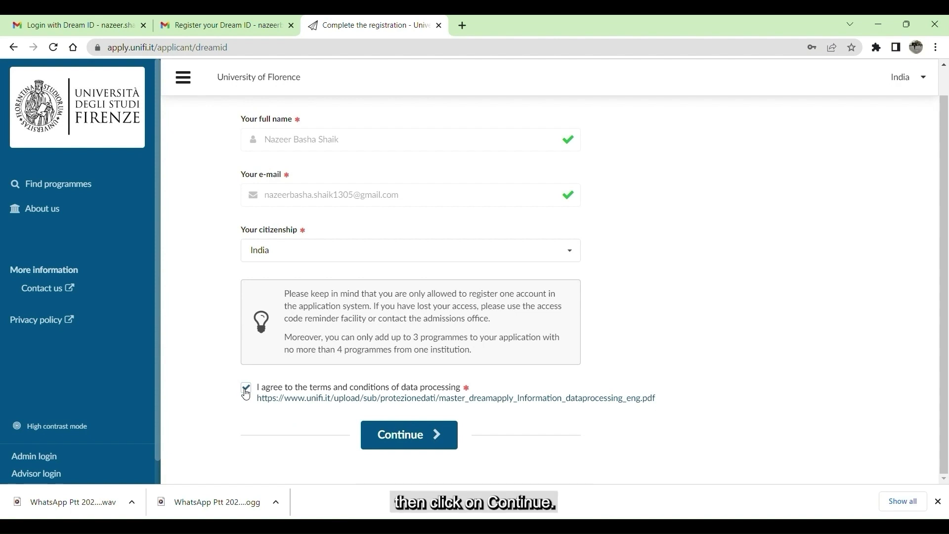
click(424, 437)
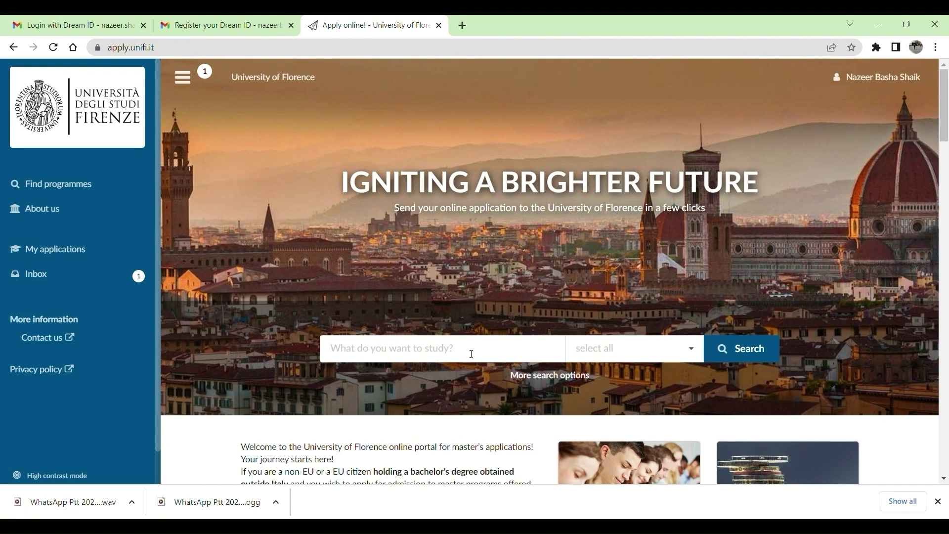
Step: Search all programmes and scroll the 11 English-taught 2023/24 results to Geoengineering
scroll(450, 371, down, 3)
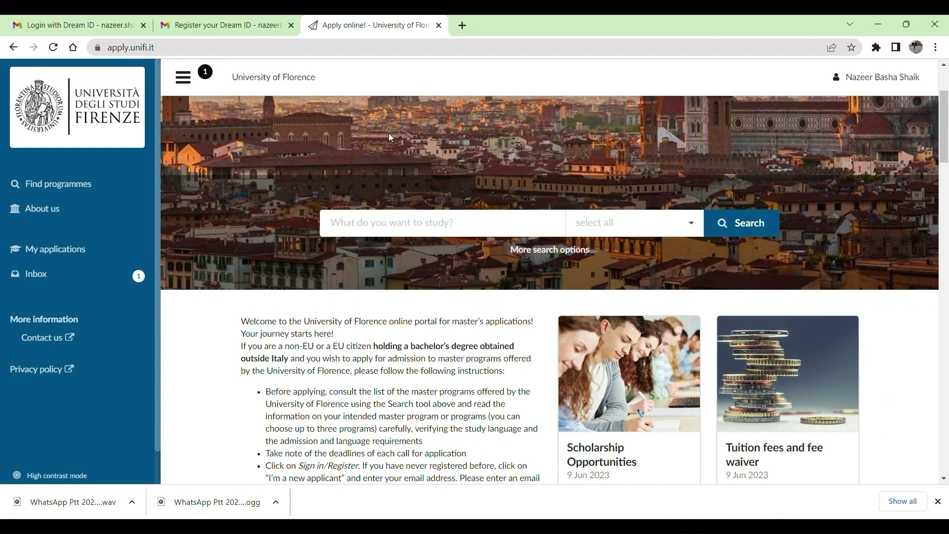
scroll(444, 263, down, 1)
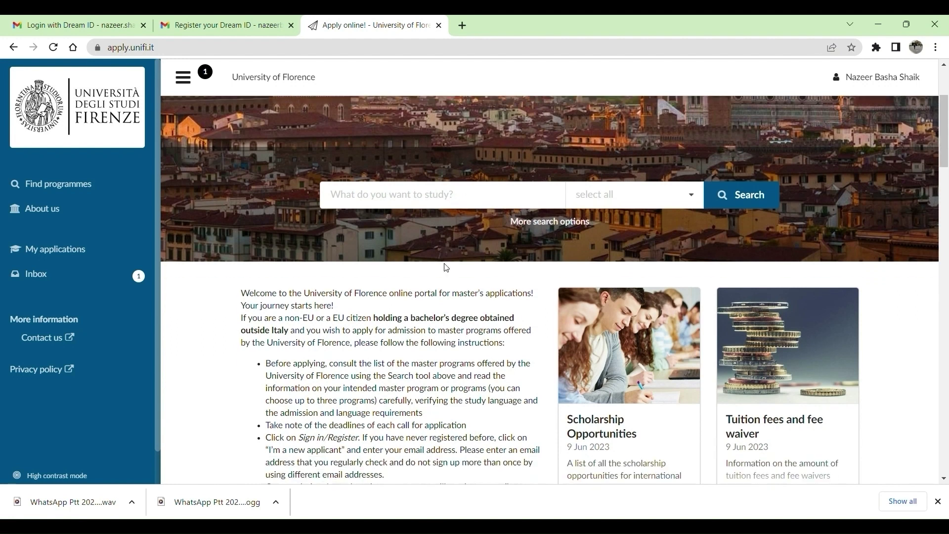
click(741, 195)
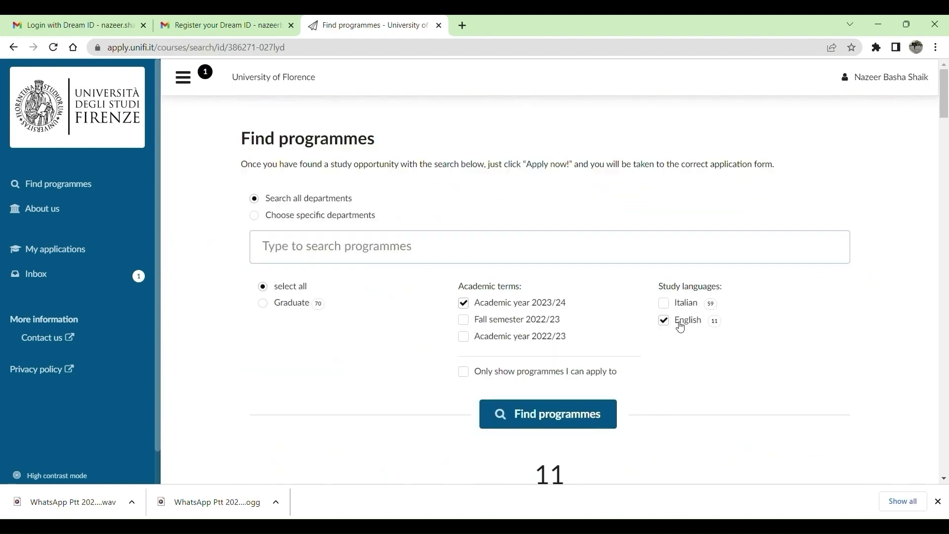
scroll(709, 322, down, 9)
scroll(715, 315, up, 1)
scroll(618, 325, down, 18)
scroll(613, 320, down, 7)
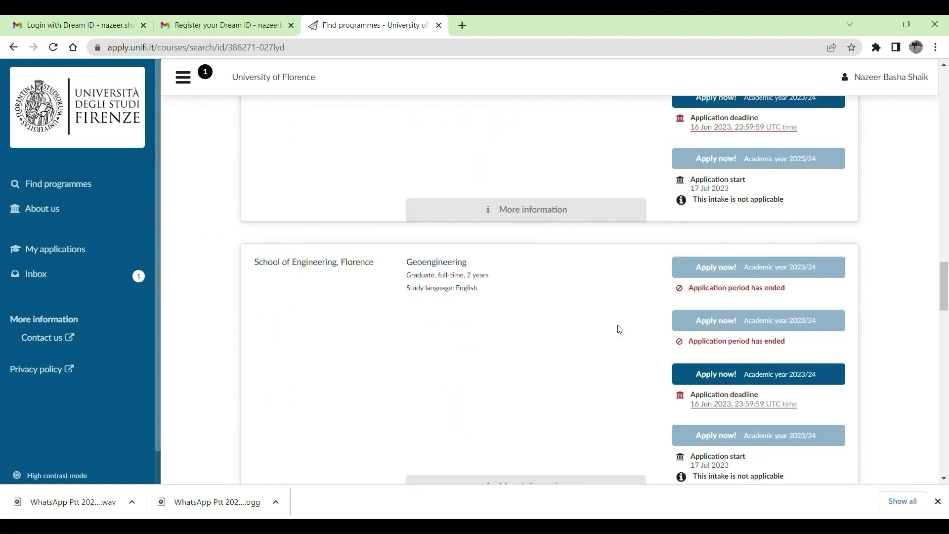
Step: Apply to Geoengineering, then reopen the application for editing from My applications
scroll(657, 395, down, 1)
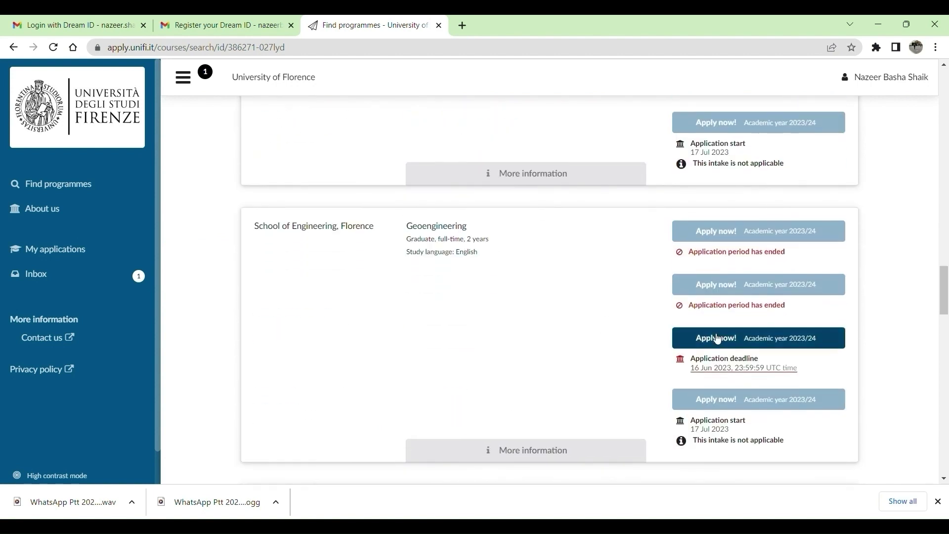
click(717, 337)
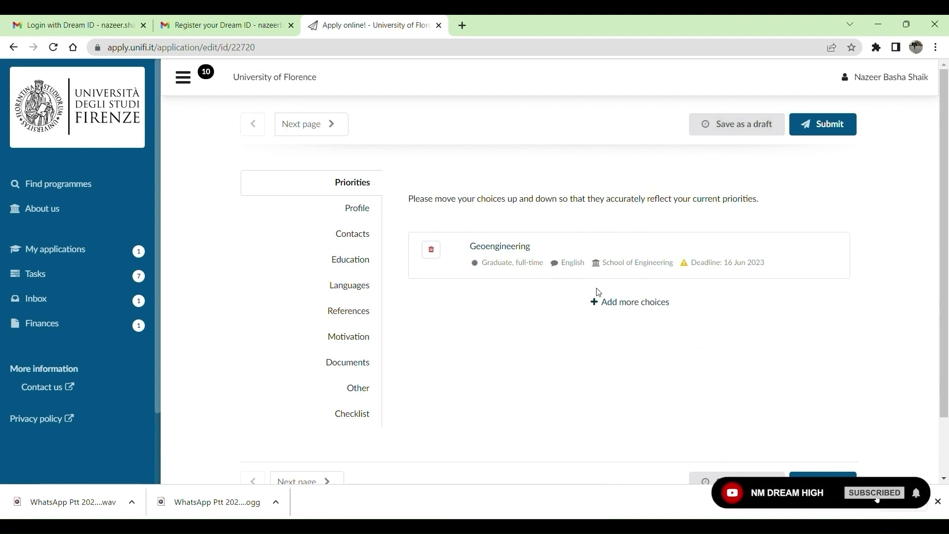
click(607, 301)
scroll(552, 364, down, 12)
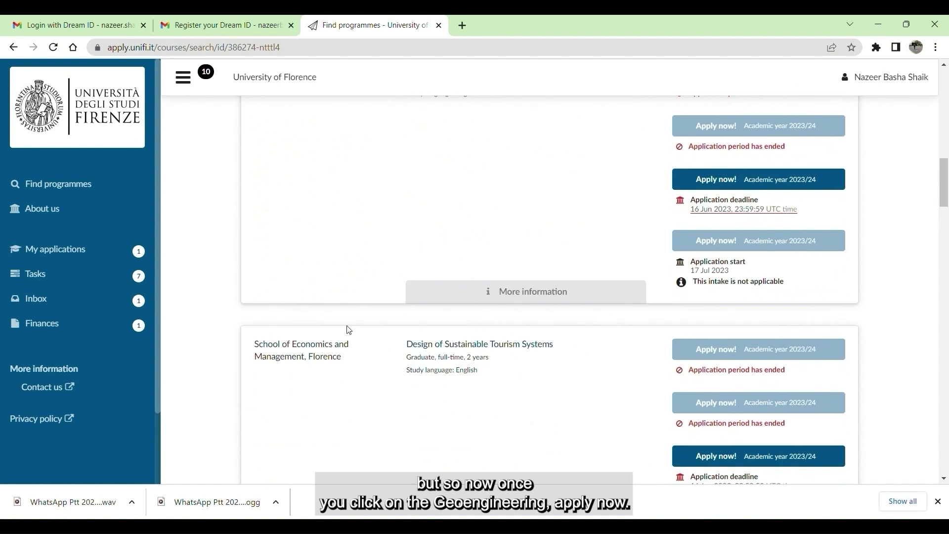
click(121, 247)
scroll(789, 414, down, 4)
click(722, 297)
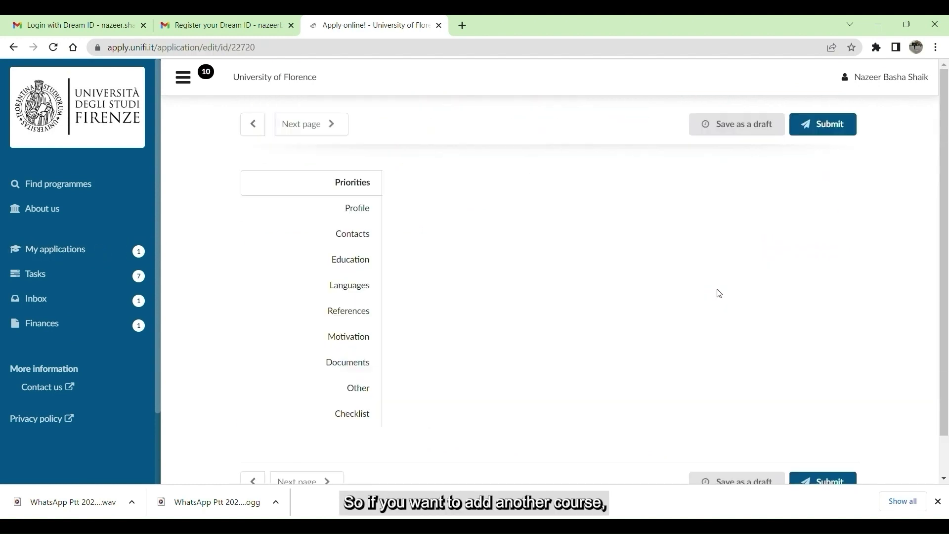
scroll(687, 313, down, 1)
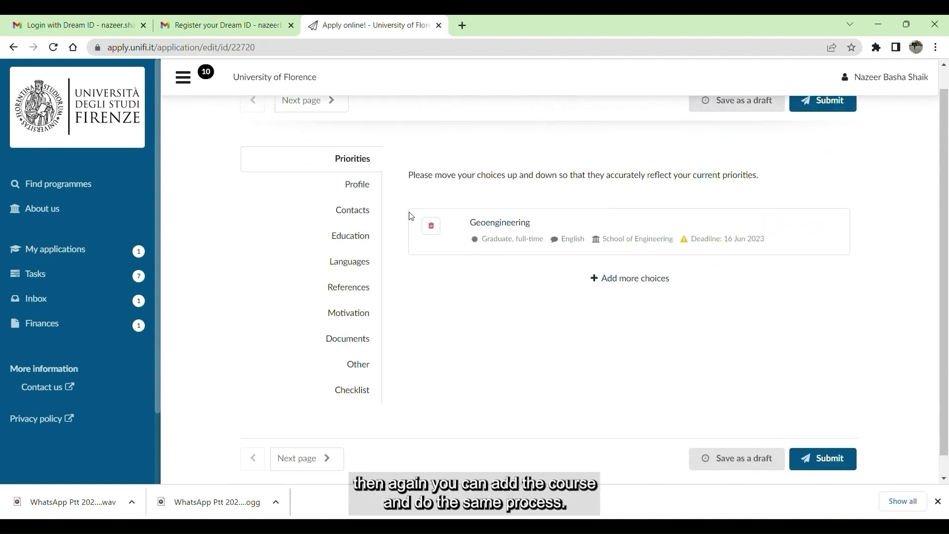
Step: In the Profile, move the middle name from the family name field into the given name field
click(366, 186)
scroll(522, 303, down, 1)
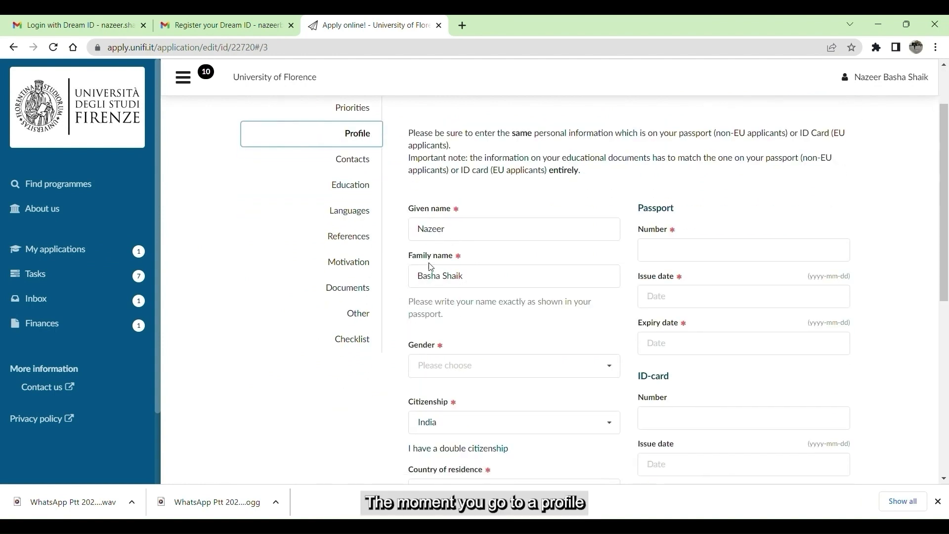
drag(446, 281, 413, 272)
key(ctrl+x)
click(491, 231)
key(ctrl+v)
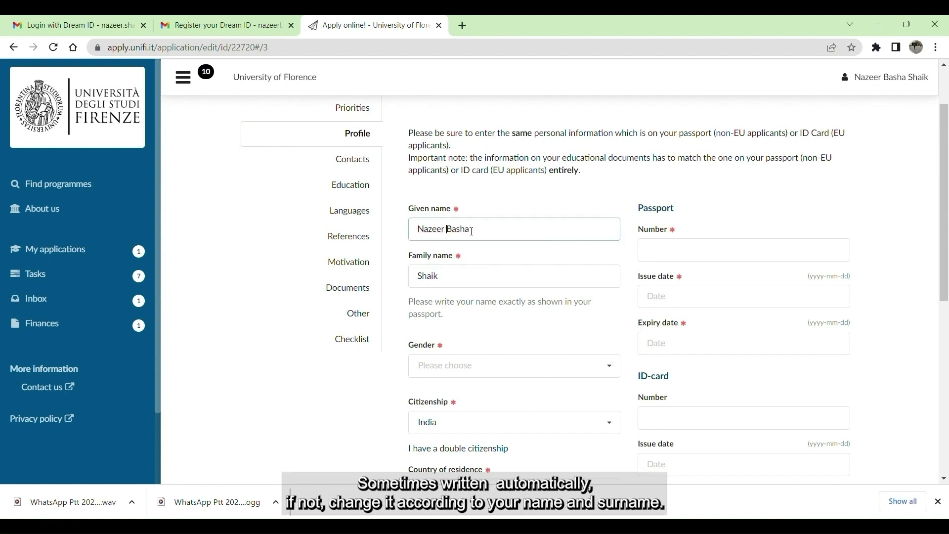
Step: Set gender to male and country of residence to India, then save the profile draft
scroll(538, 321, down, 1)
click(556, 307)
click(517, 327)
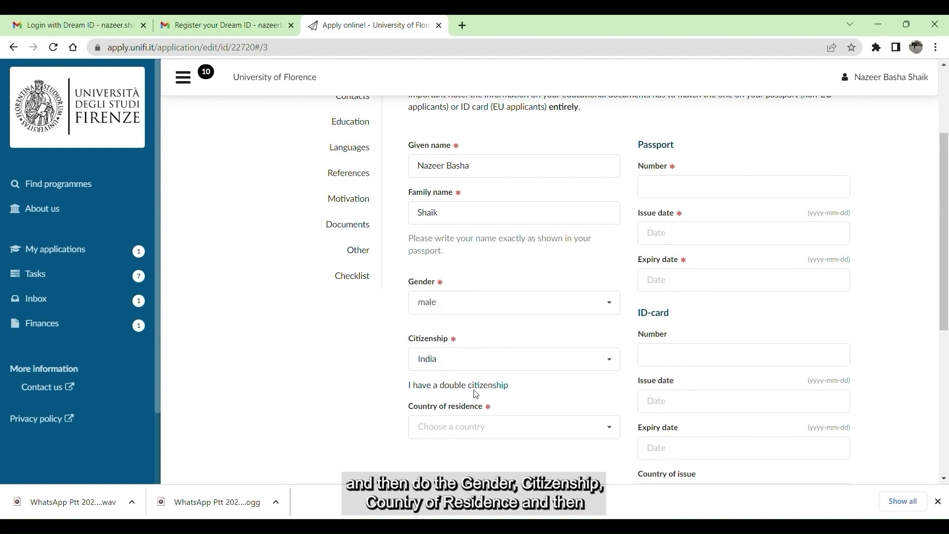
click(475, 428)
click(522, 266)
scroll(593, 237, down, 3)
scroll(672, 212, up, 2)
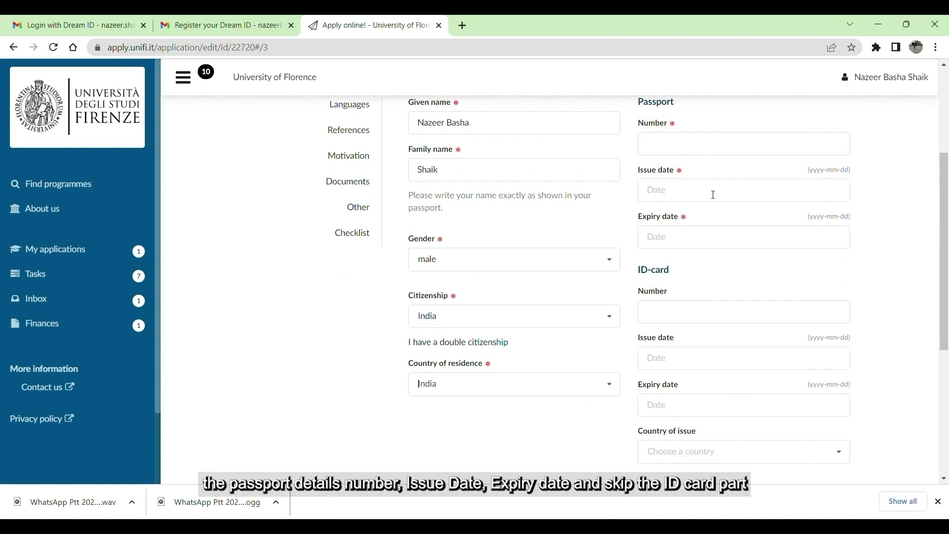
scroll(717, 232, down, 1)
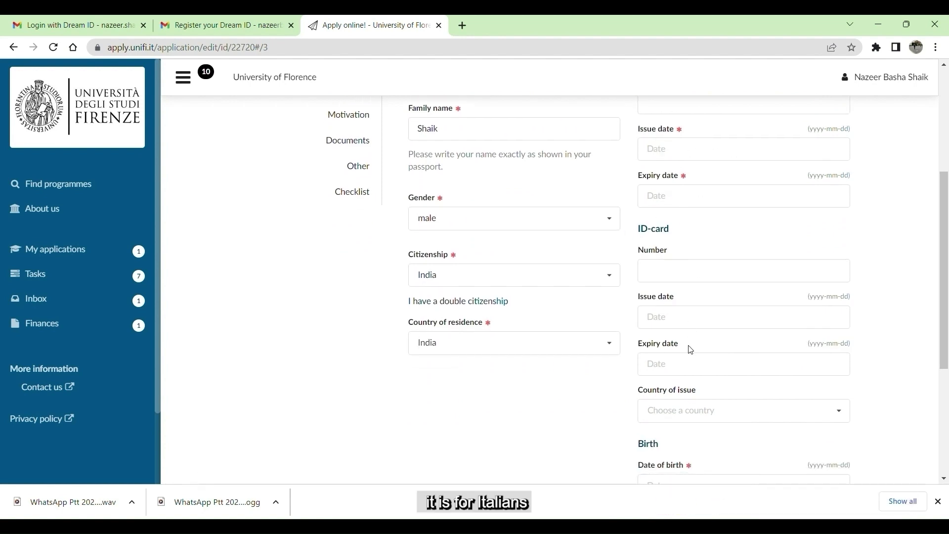
scroll(690, 349, down, 2)
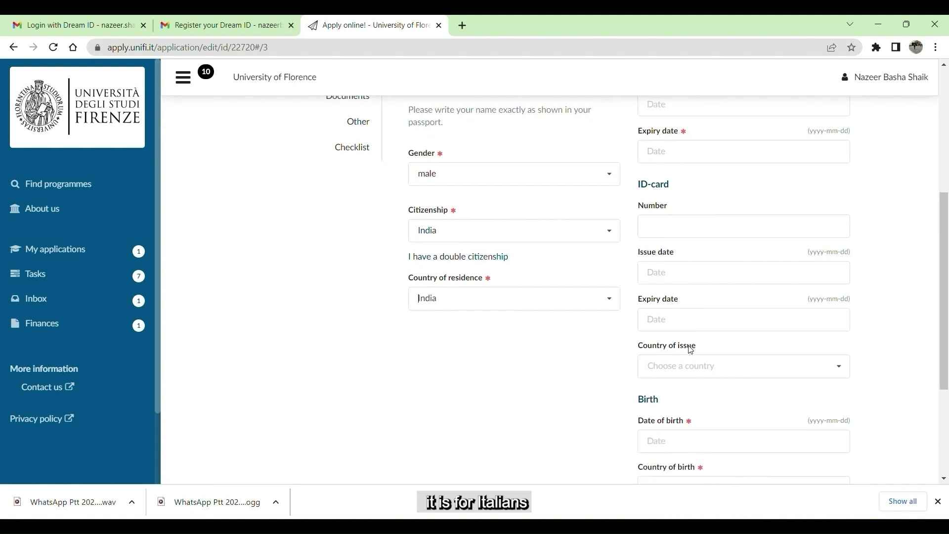
scroll(705, 311, down, 2)
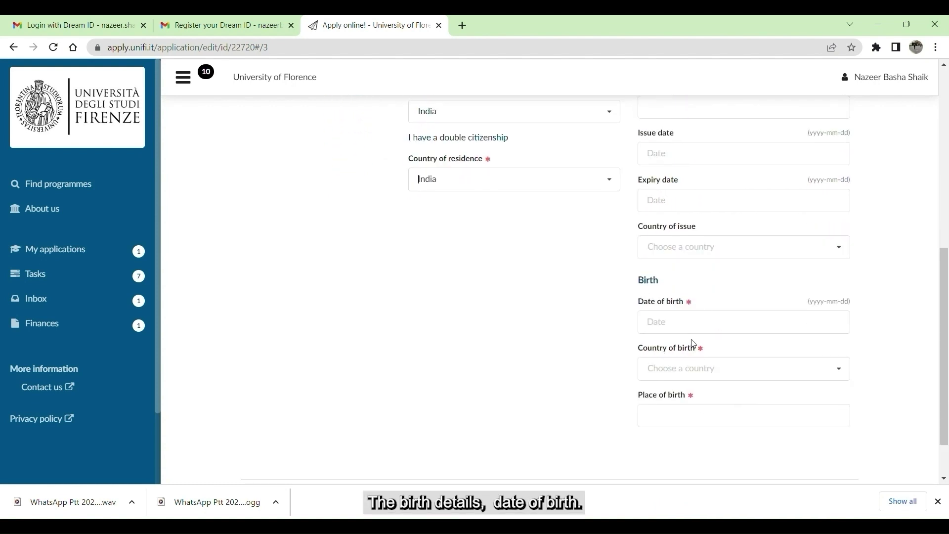
scroll(695, 390, down, 2)
click(732, 437)
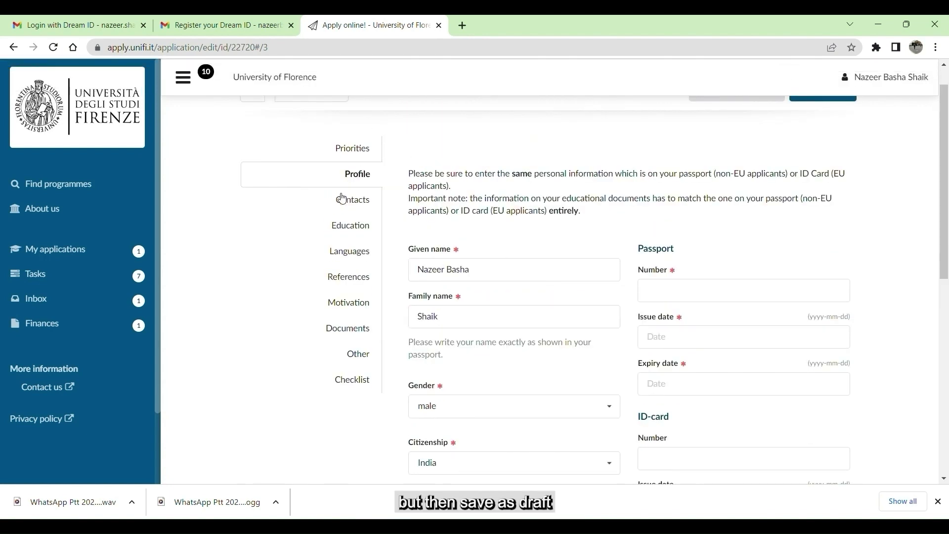
Step: Choose India as the address country in Contacts and save the application as a draft
click(352, 201)
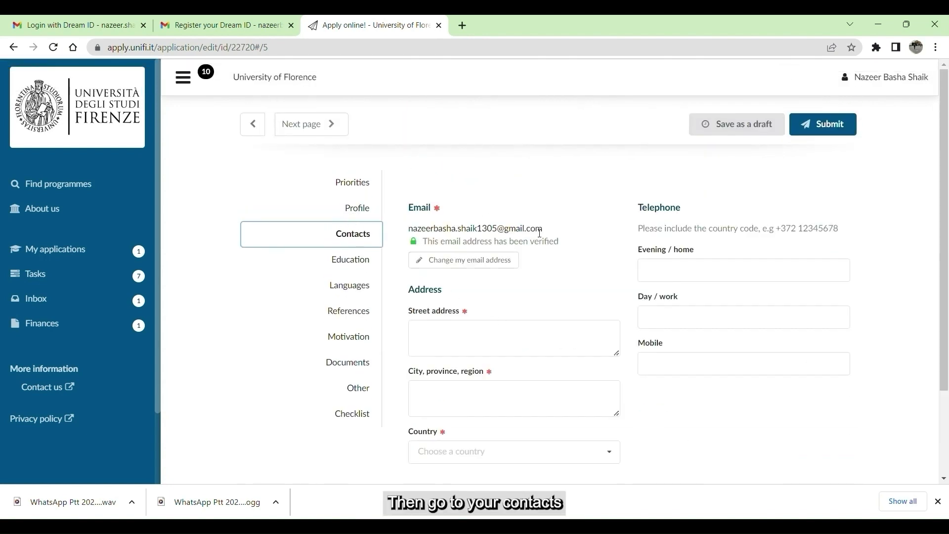
scroll(540, 232, down, 1)
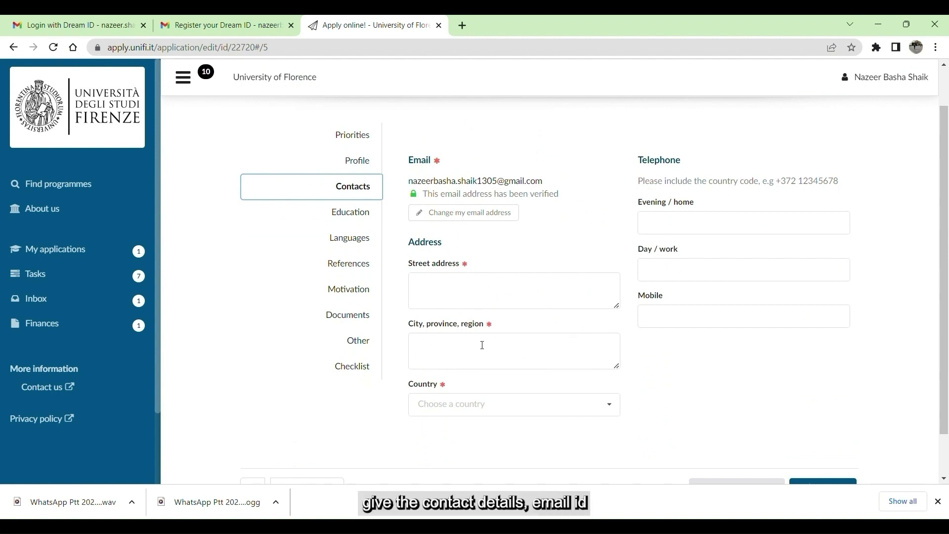
click(525, 414)
click(593, 244)
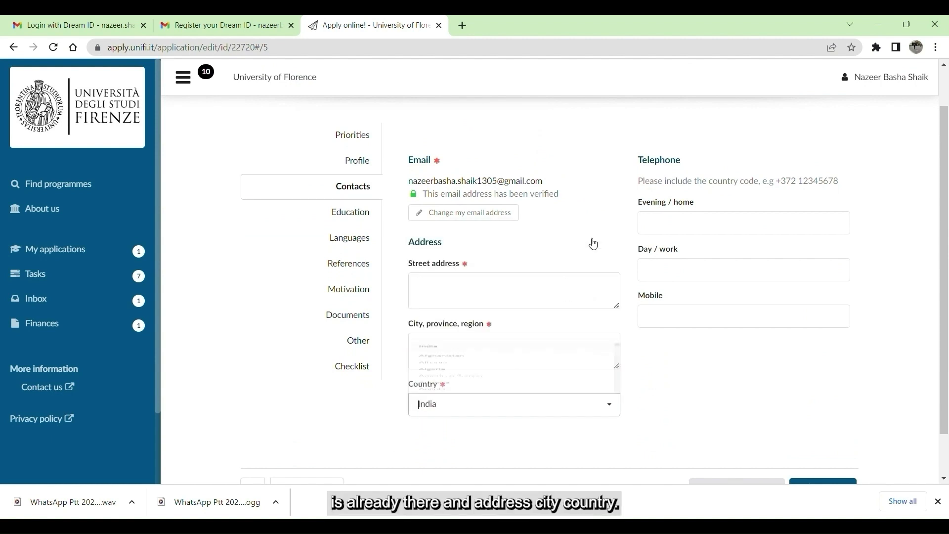
scroll(647, 410, down, 1)
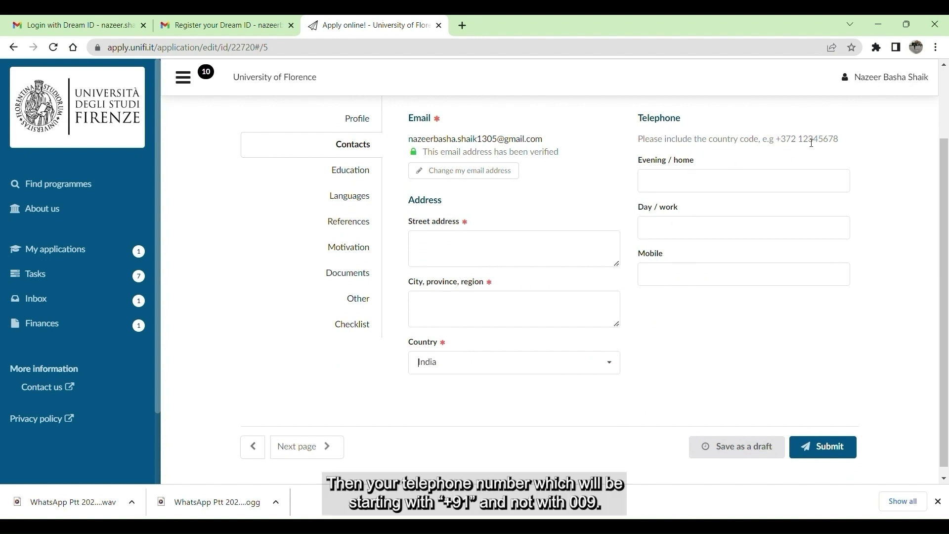
click(737, 448)
Step: Set the education entry to a Bachelor degree from India, taught in English
click(340, 170)
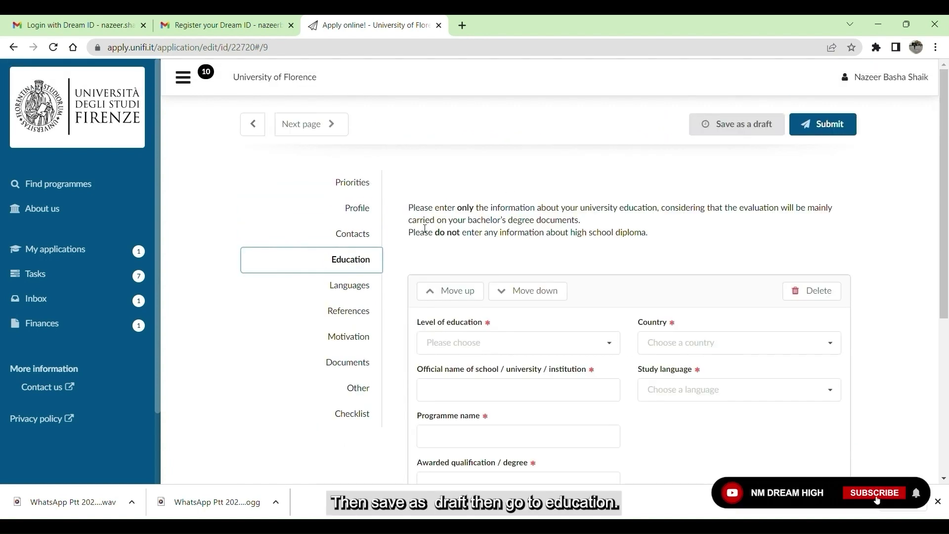
drag(413, 208, 493, 246)
drag(596, 249, 659, 239)
click(659, 239)
scroll(529, 281, down, 1)
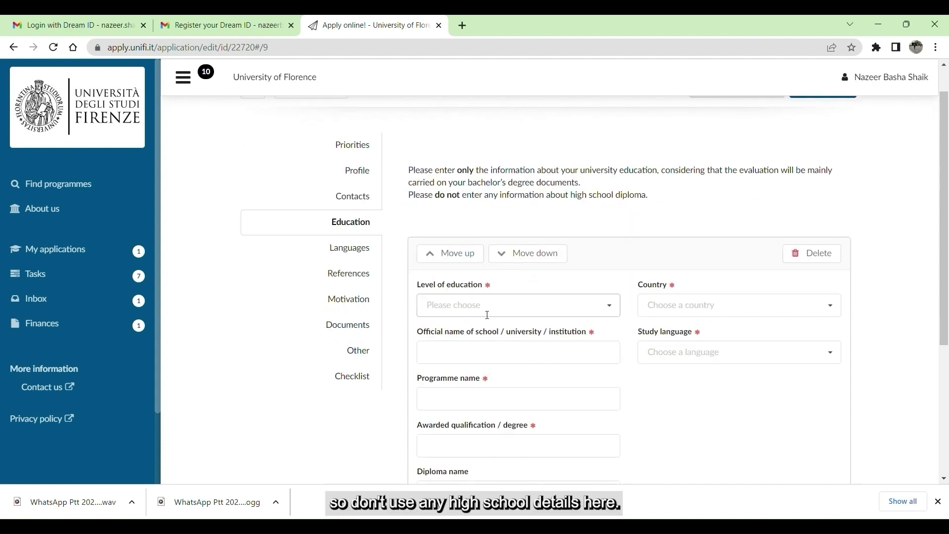
click(494, 312)
click(502, 329)
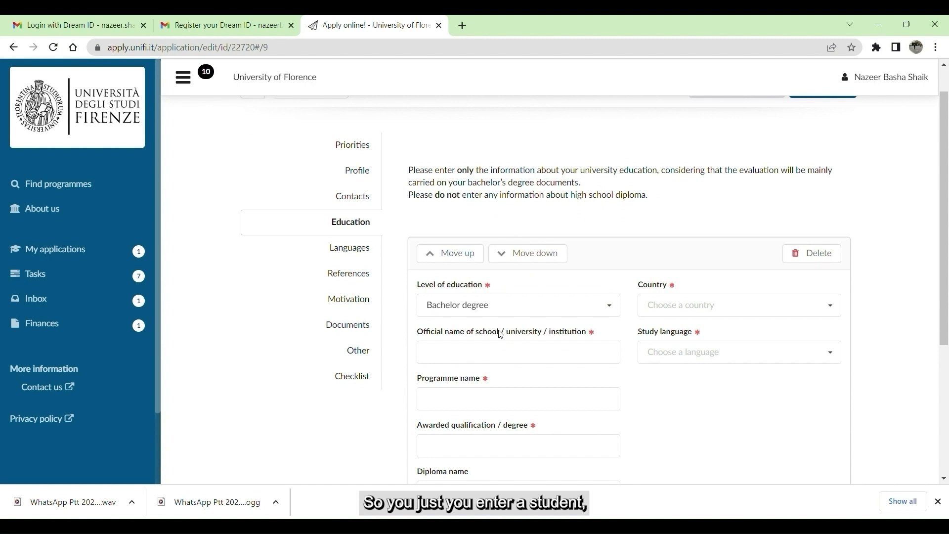
click(718, 309)
click(737, 140)
click(720, 353)
click(714, 204)
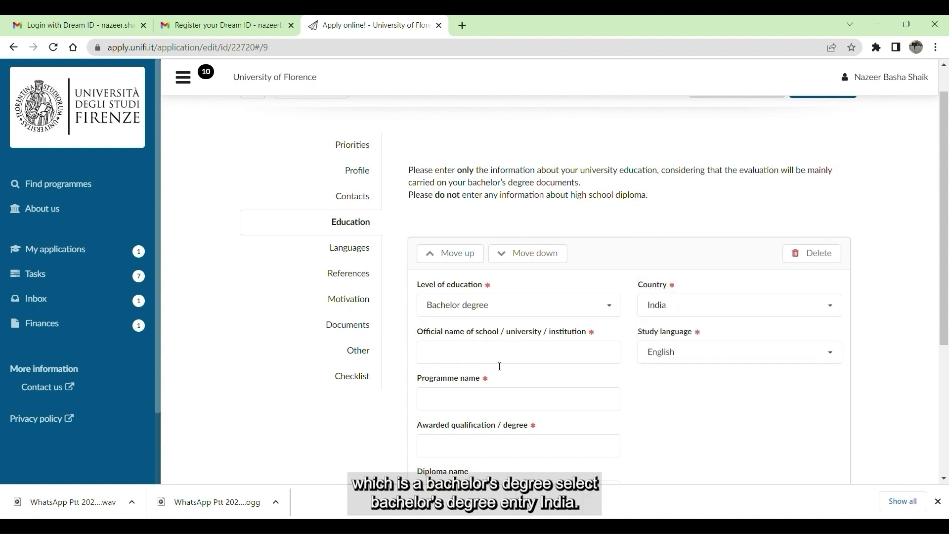
Step: Enter the institution, programme Mechanical Engineering and 'Degree in Bachelor of Technology in Mechanical Engineering', then save
click(484, 358)
scroll(475, 257, down, 3)
text(University name)
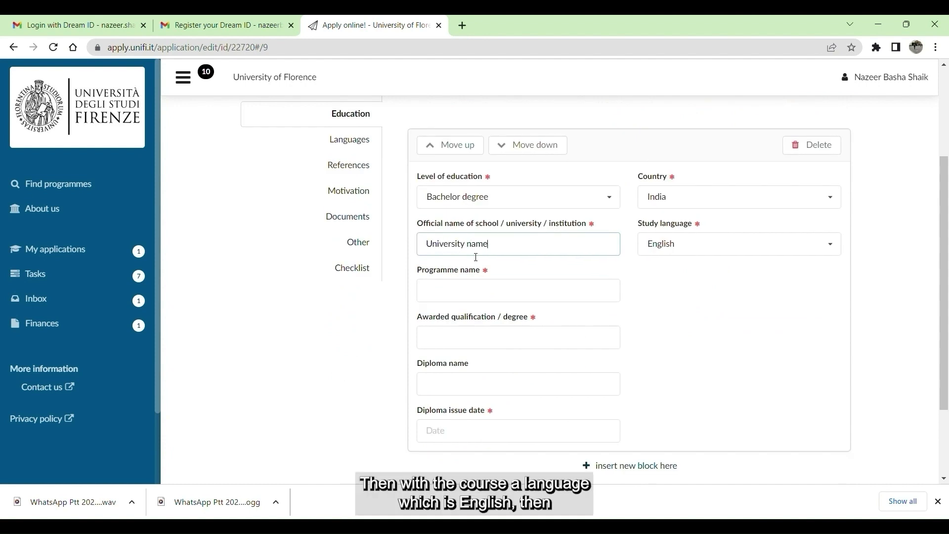
text( /)
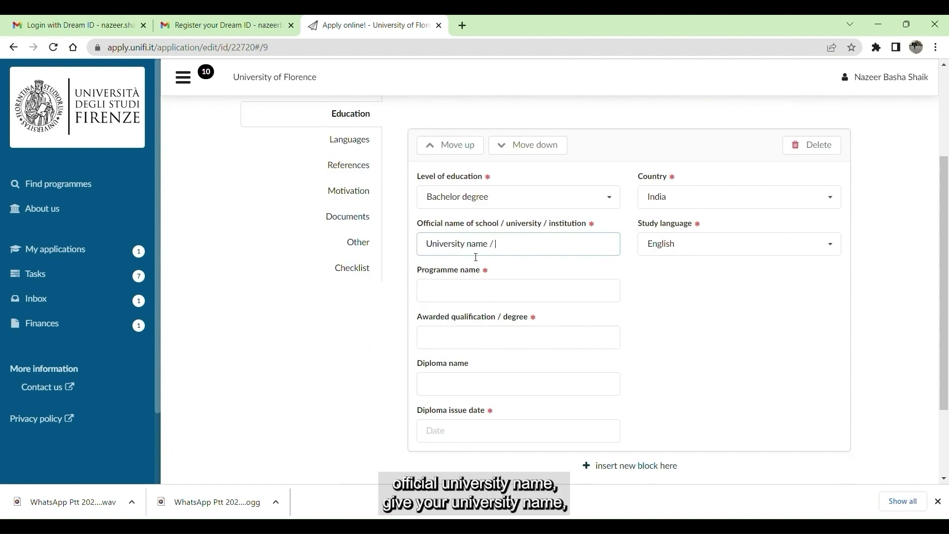
text( college name)
click(460, 290)
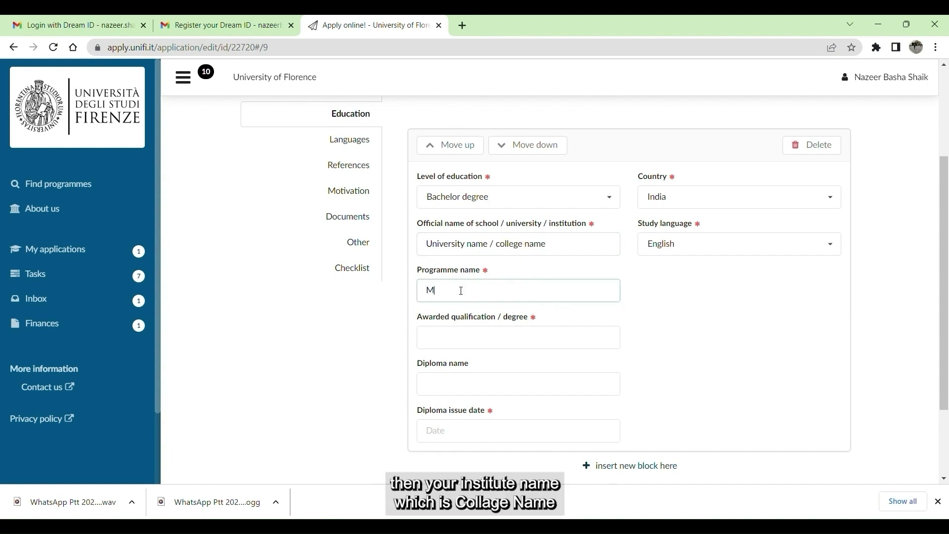
text(Mechanical)
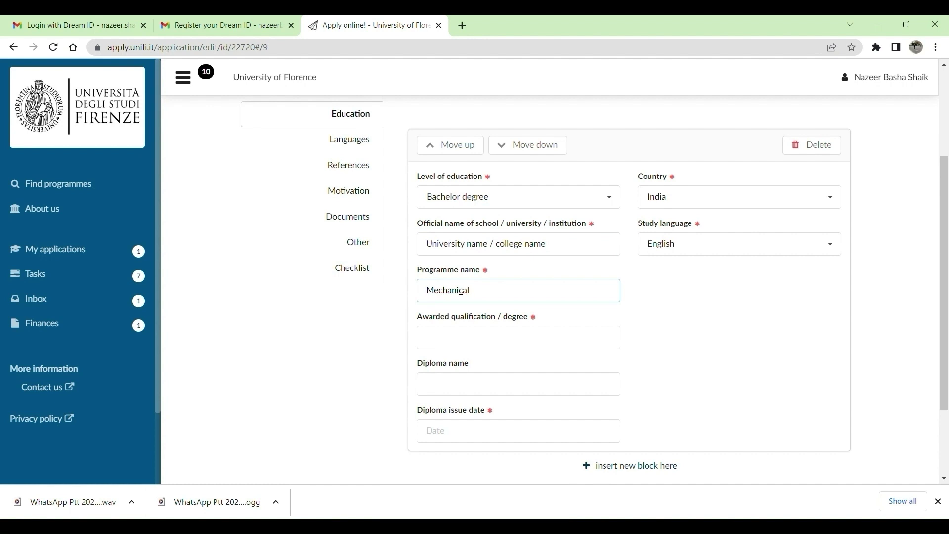
text( Engineering)
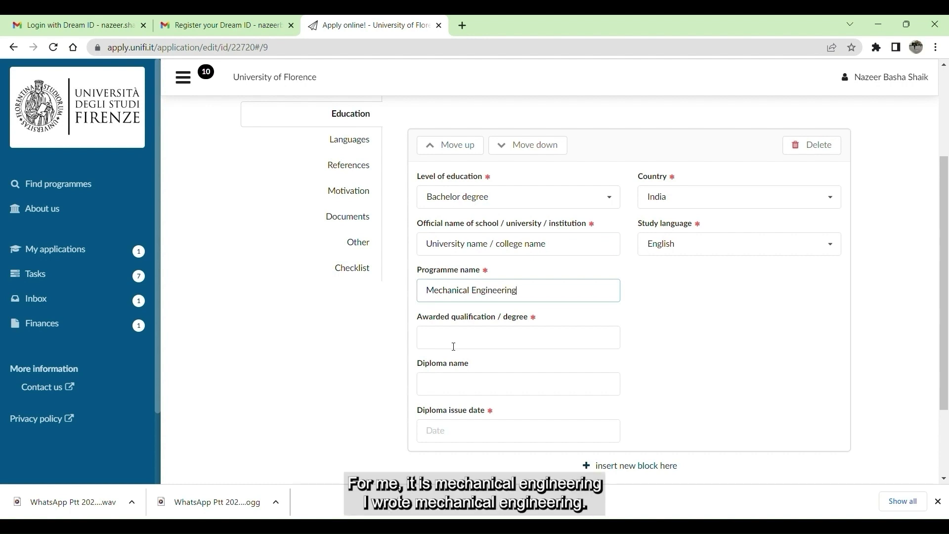
click(454, 345)
text(Degree in)
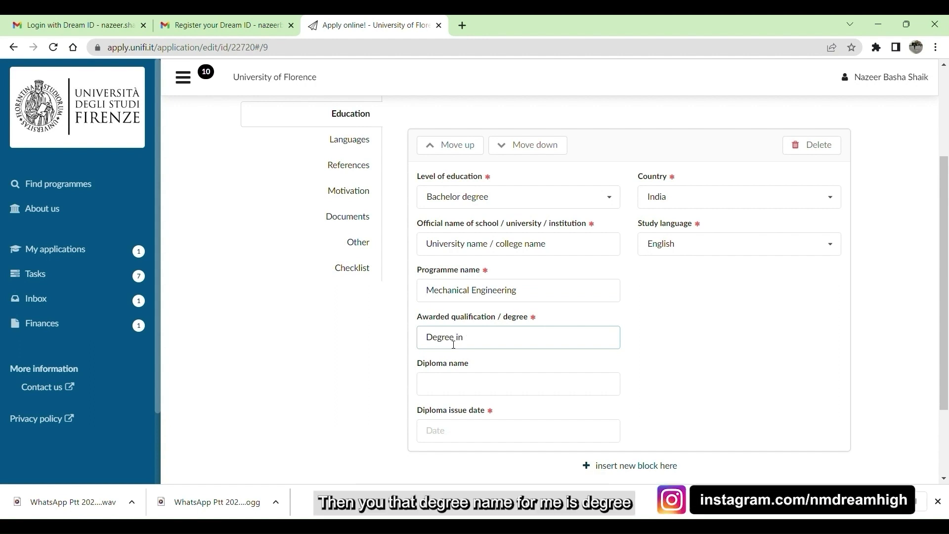
text( Bachelor o)
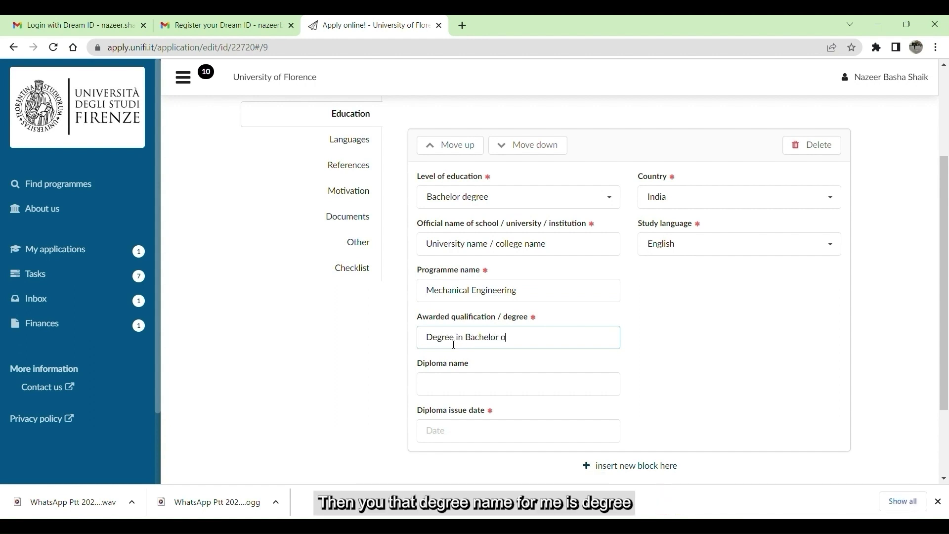
text(f Technology in Mecha)
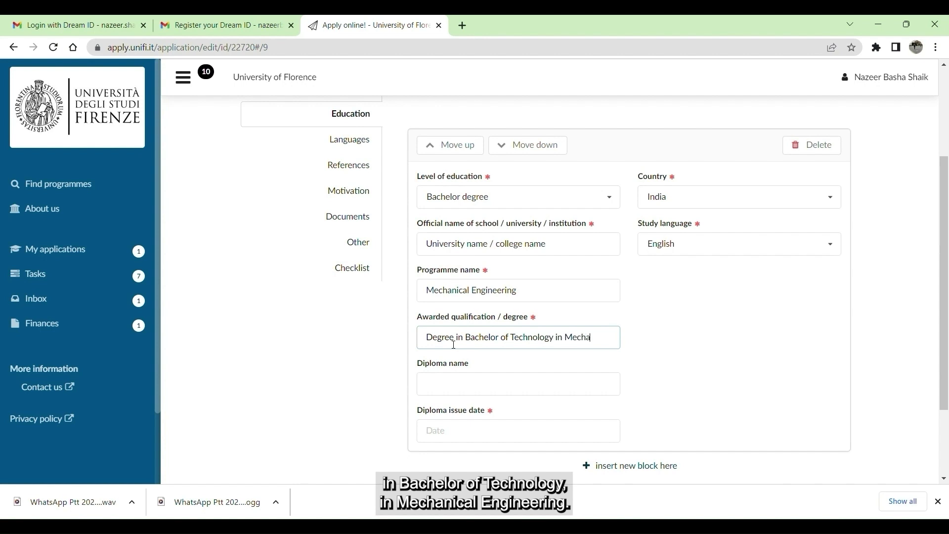
text(nical Engineering)
click(655, 396)
scroll(667, 370, down, 1)
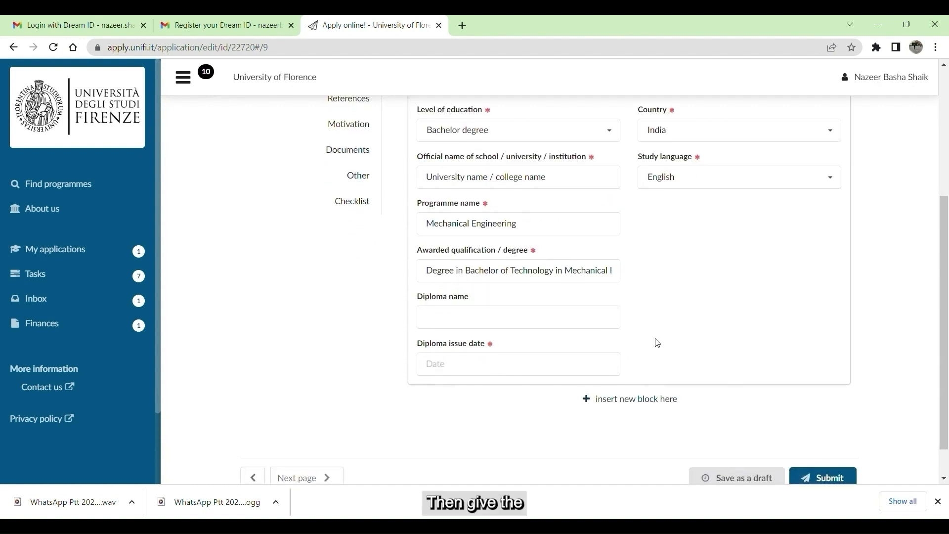
scroll(544, 345, up, 1)
scroll(544, 346, down, 2)
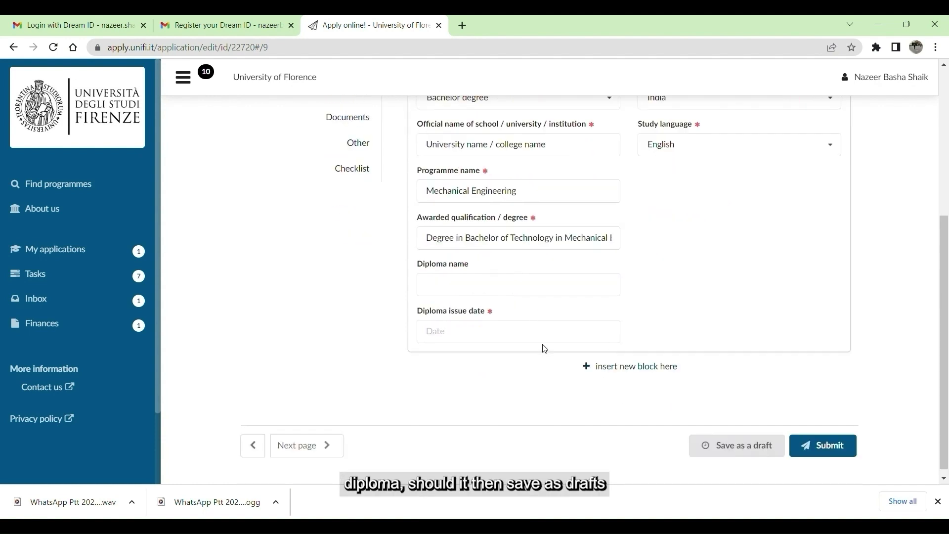
click(730, 447)
scroll(708, 319, up, 3)
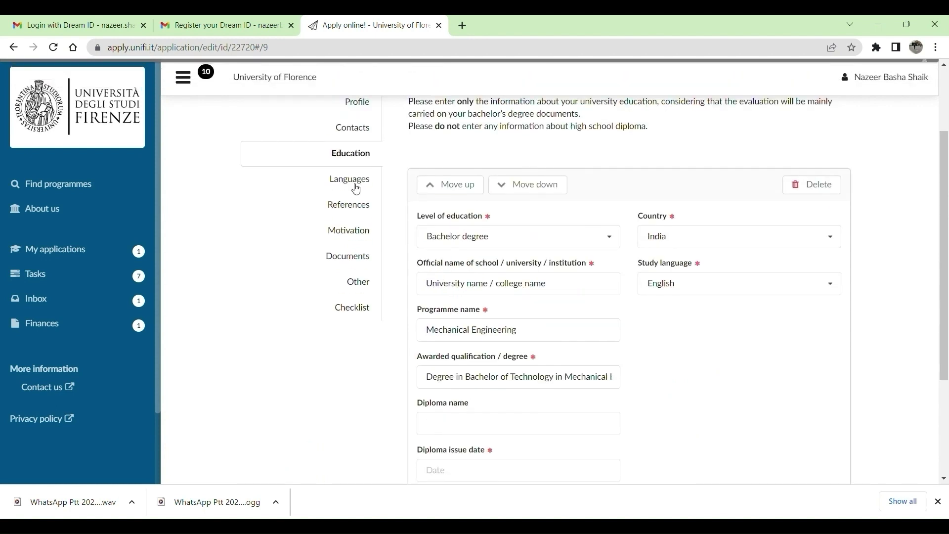
Step: Choose Urdu as the native language in the Languages section
click(356, 179)
click(474, 299)
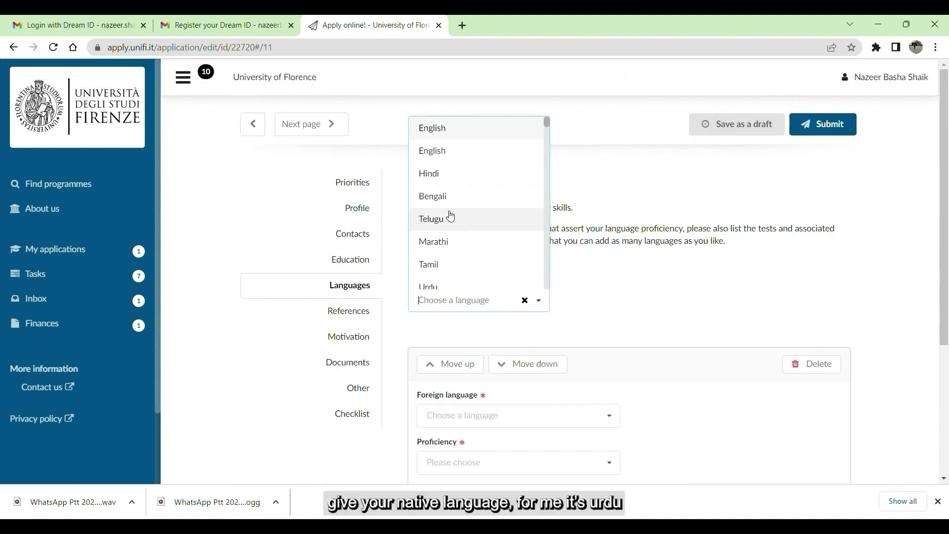
scroll(459, 250, down, 1)
click(451, 244)
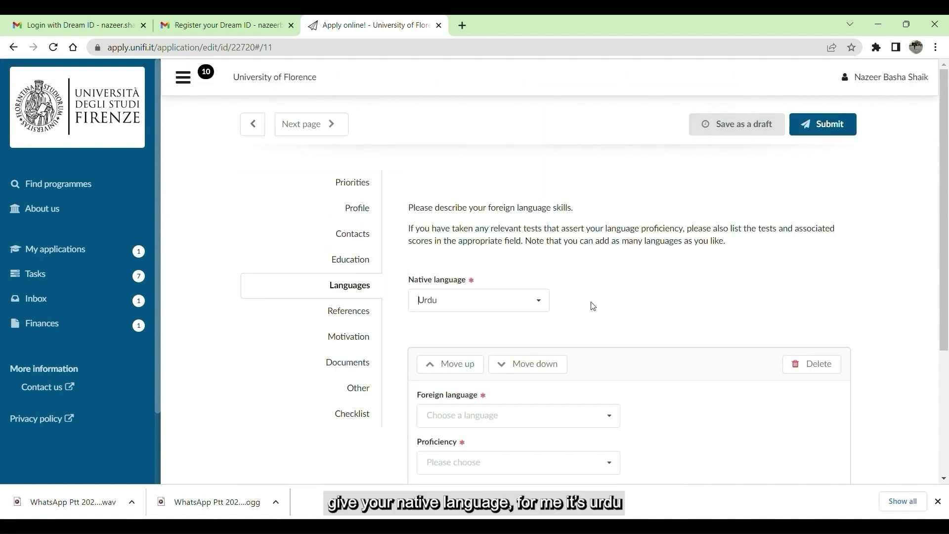
scroll(479, 308, down, 1)
scroll(534, 348, down, 1)
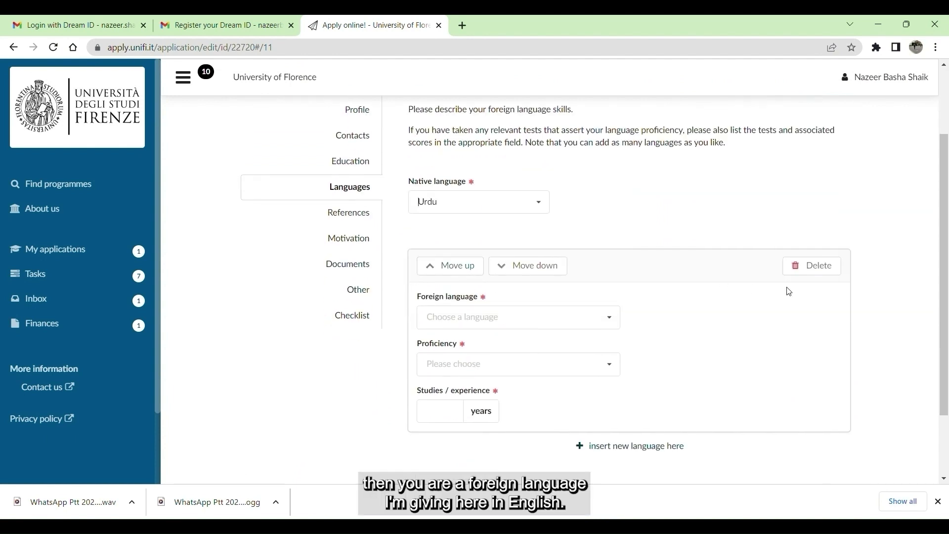
Step: Add English as a foreign language with proof Other, level C1 and 4 years of study
click(536, 321)
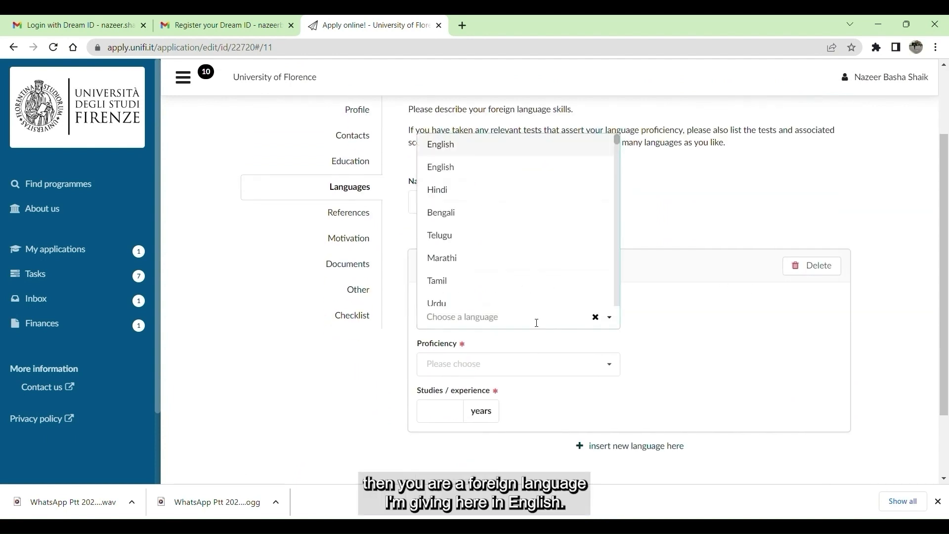
click(528, 148)
click(714, 318)
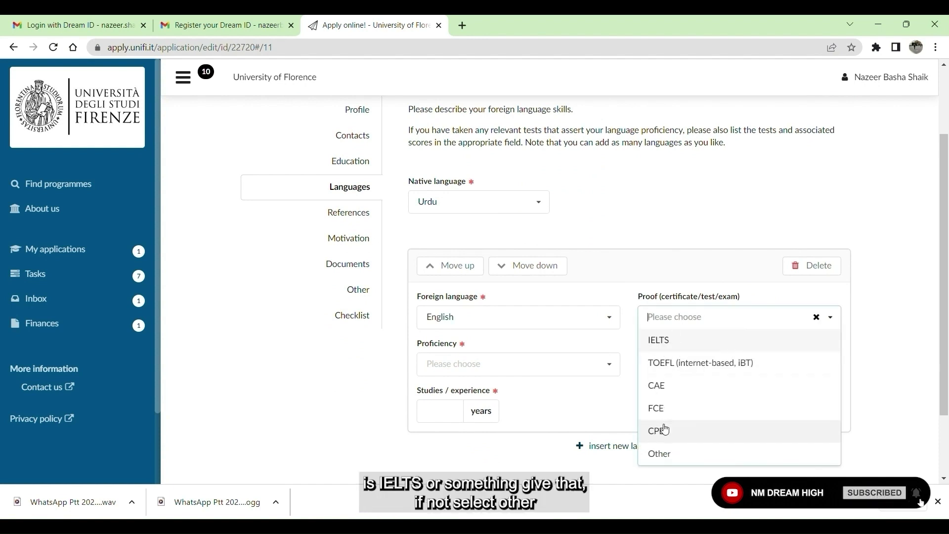
click(663, 457)
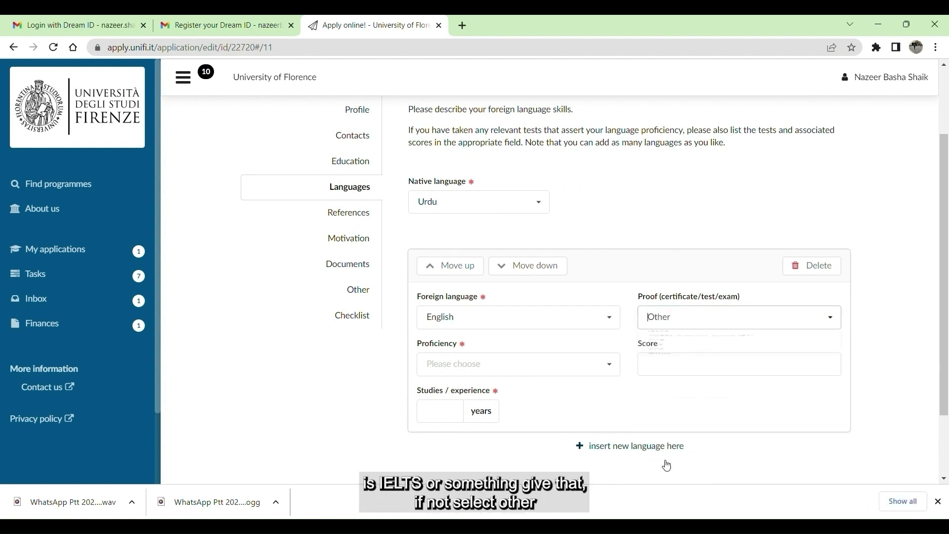
click(566, 364)
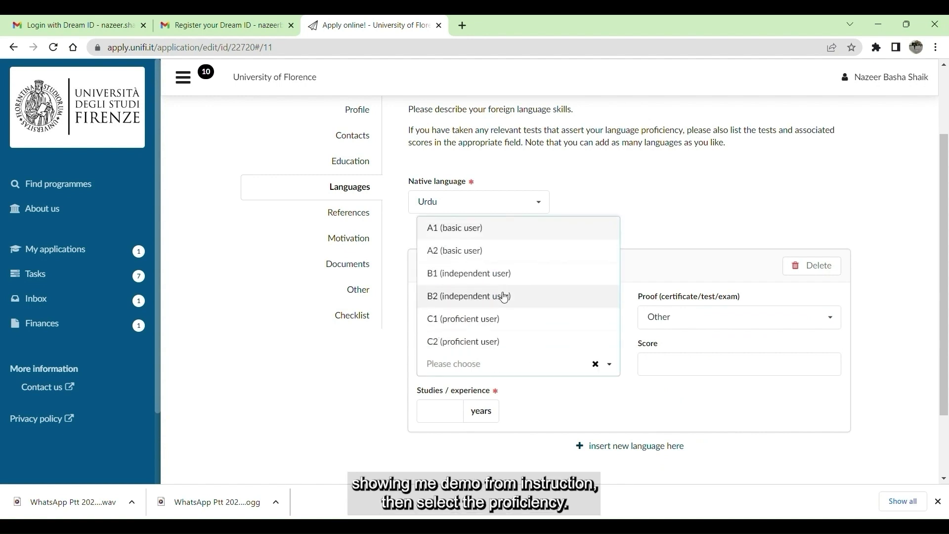
click(519, 329)
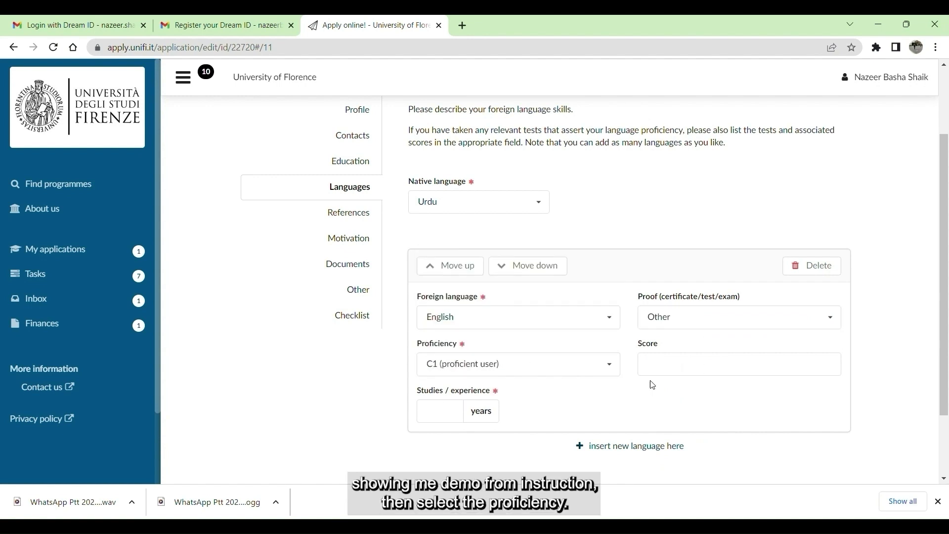
click(435, 414)
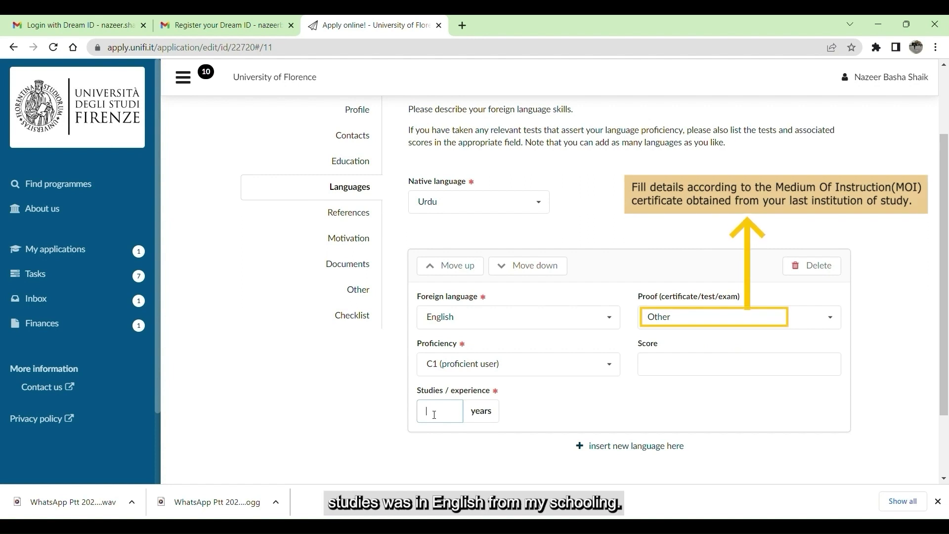
text(16)
scroll(515, 399, up, 1)
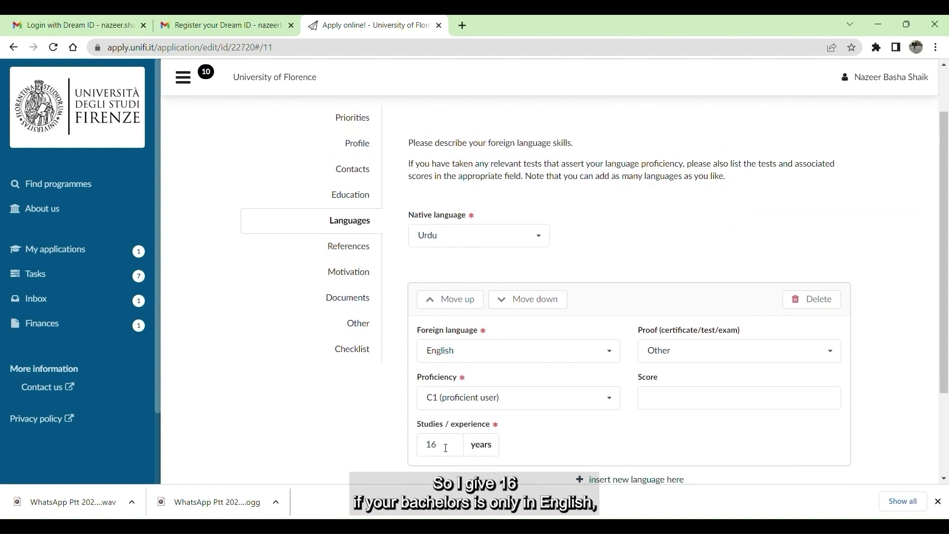
scroll(538, 423, up, 1)
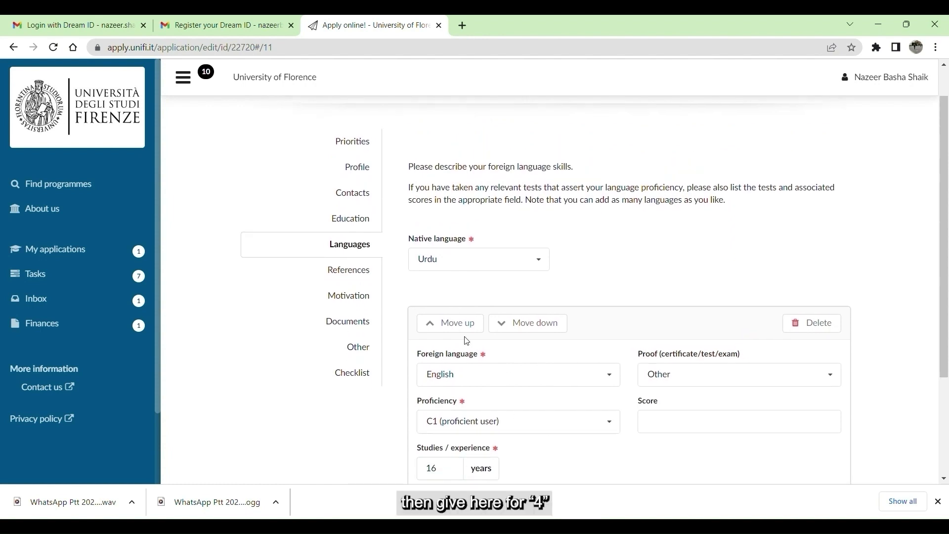
scroll(511, 438, down, 1)
click(449, 412)
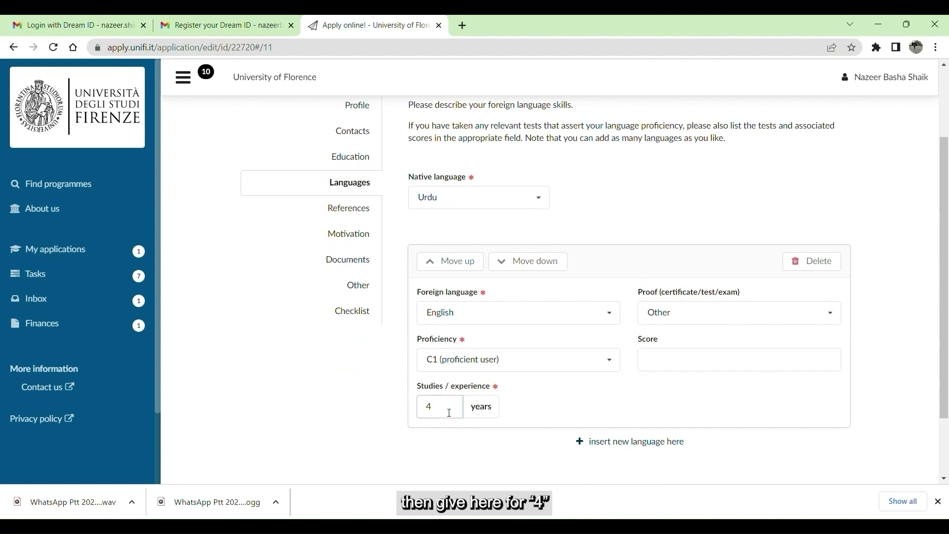
Step: Enter the referee's full name and e-mail on the References page and send the reference request
click(363, 219)
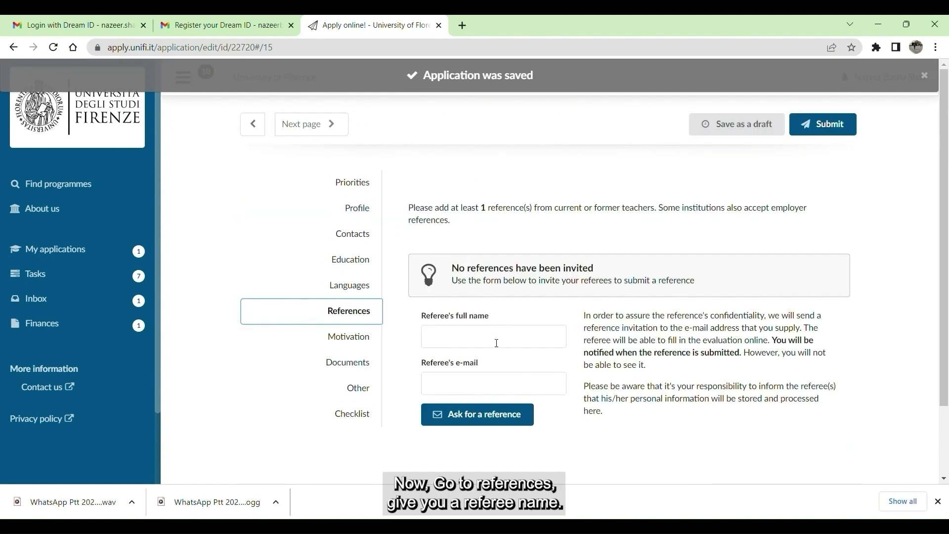
click(497, 343)
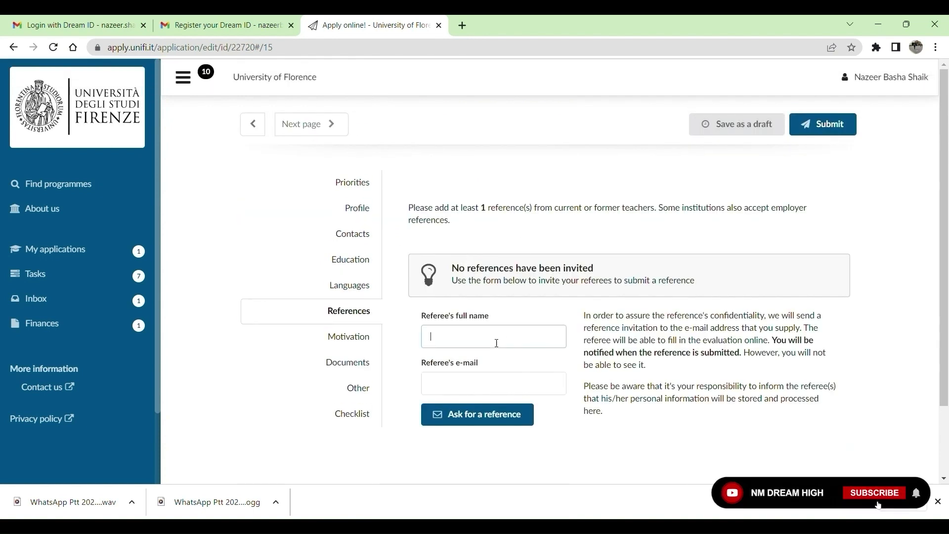
click(504, 367)
click(494, 383)
key(ctrl+v)
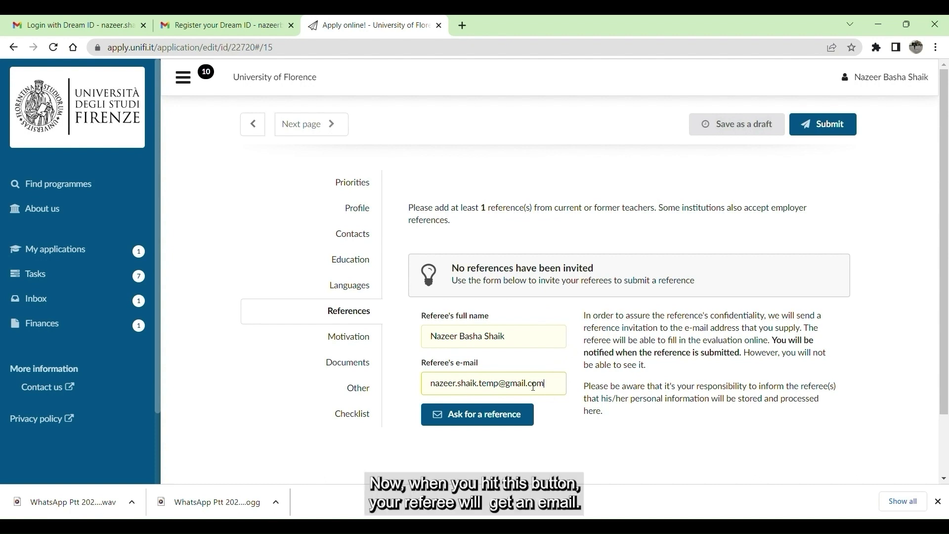
click(482, 417)
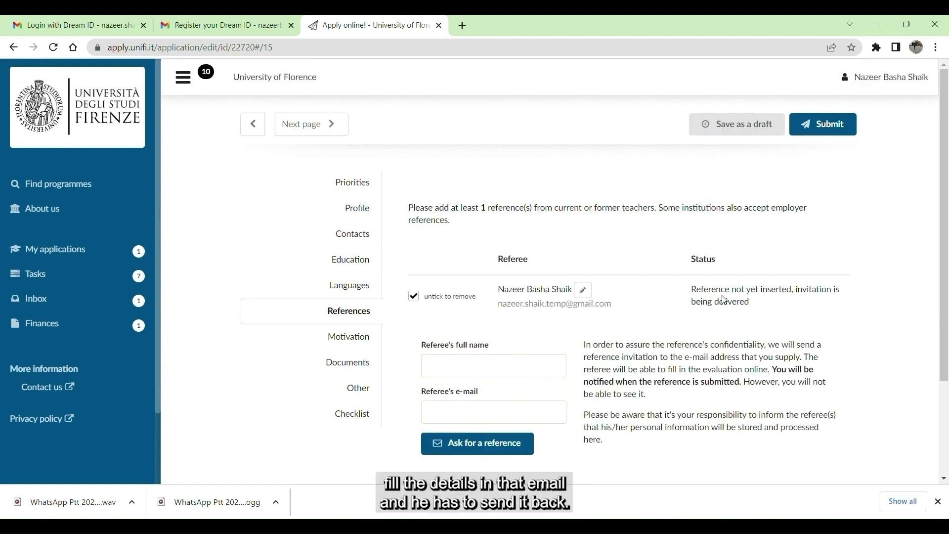
drag(692, 296, 788, 311)
click(788, 312)
scroll(811, 296, down, 1)
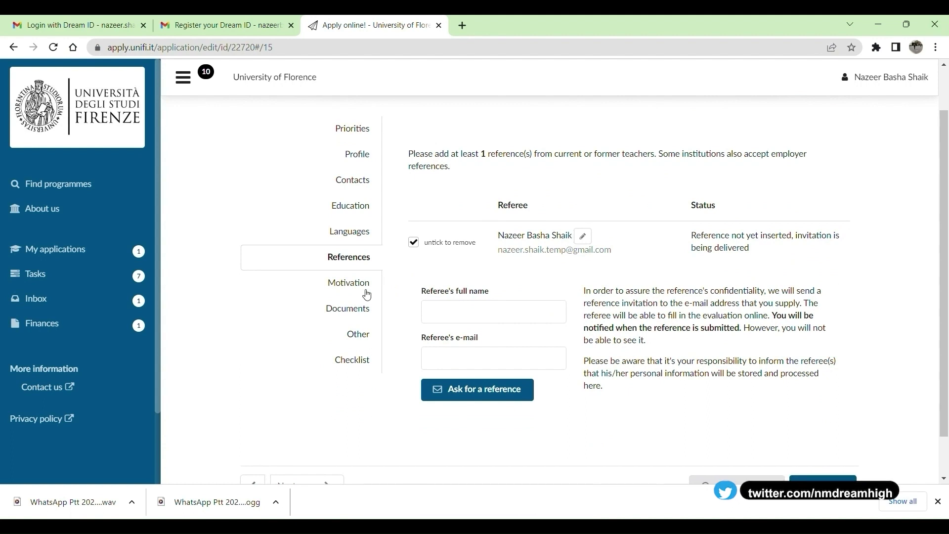
Step: Open the Motivation section and review the optional 350–700-word Geoengineering letter requirement
scroll(652, 401, down, 1)
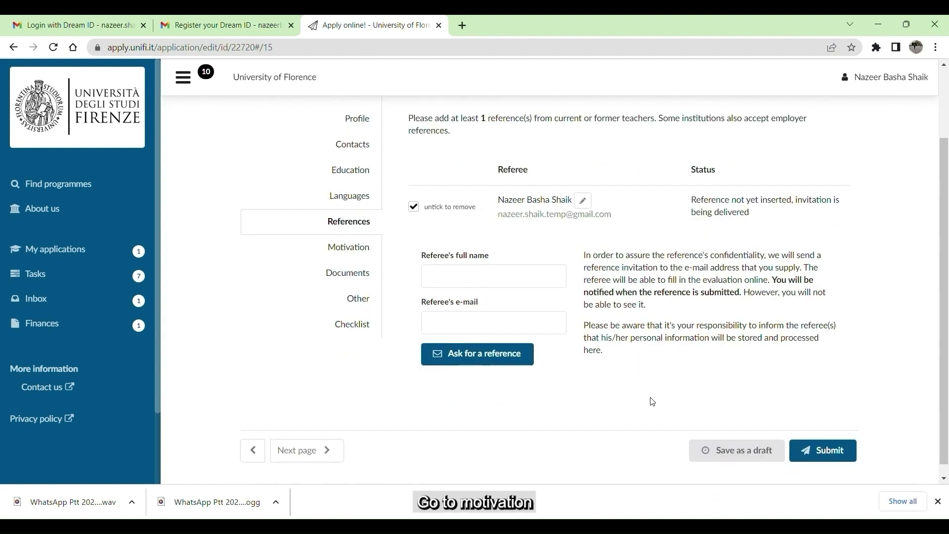
click(383, 244)
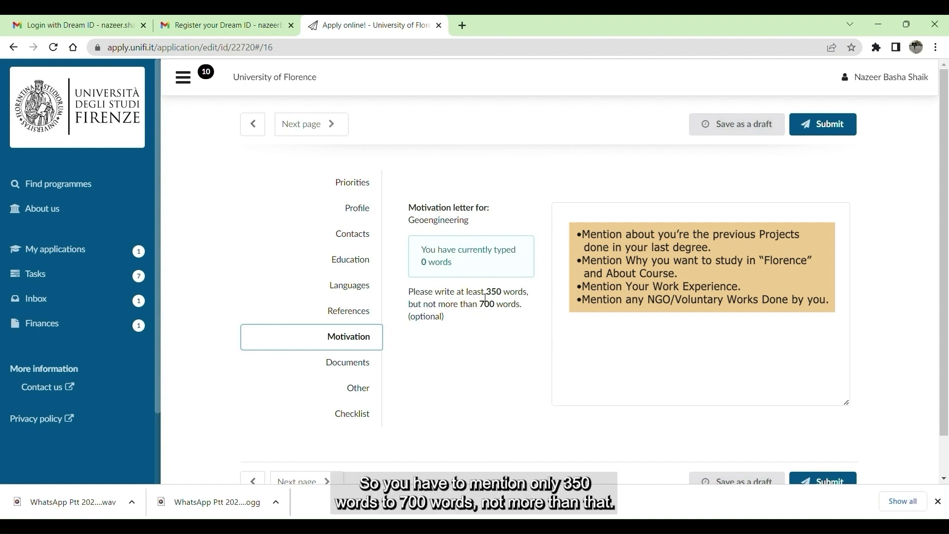
drag(487, 296, 533, 306)
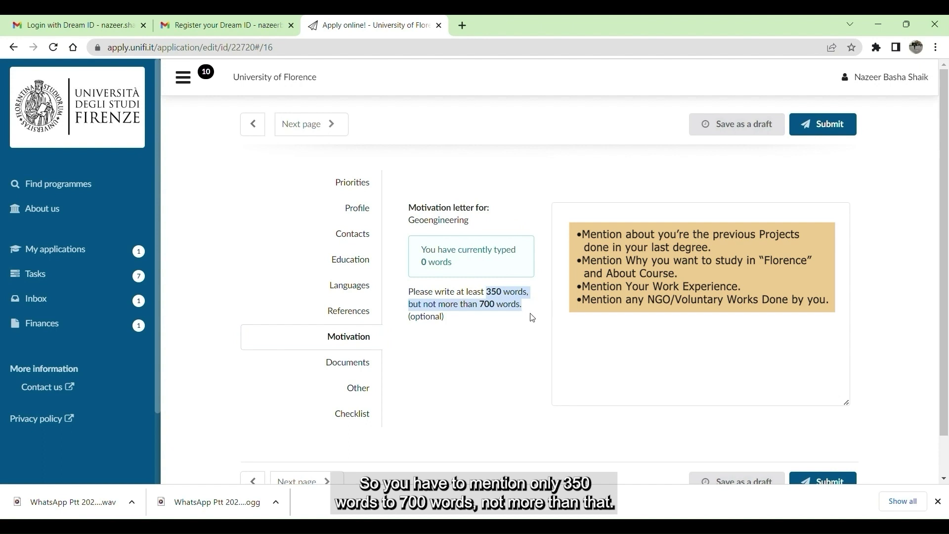
click(535, 340)
drag(444, 316, 415, 324)
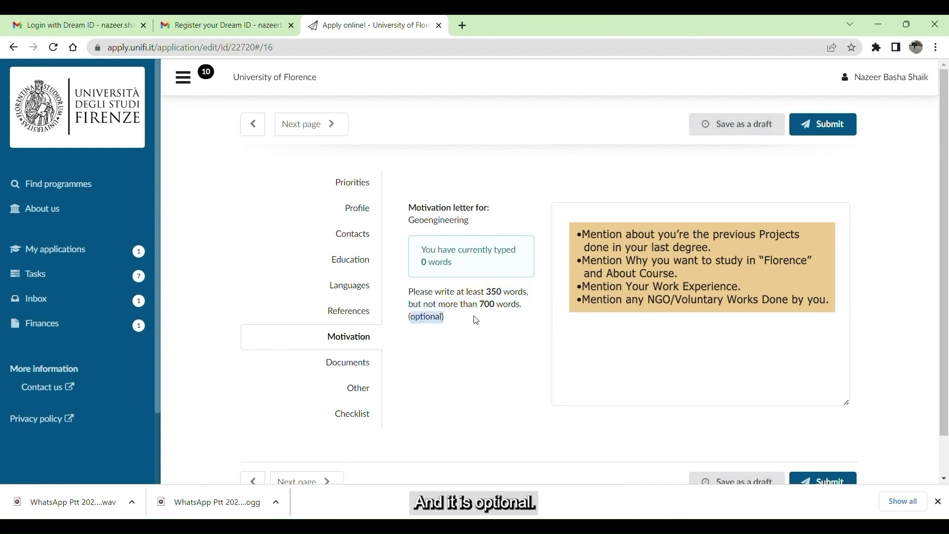
click(511, 317)
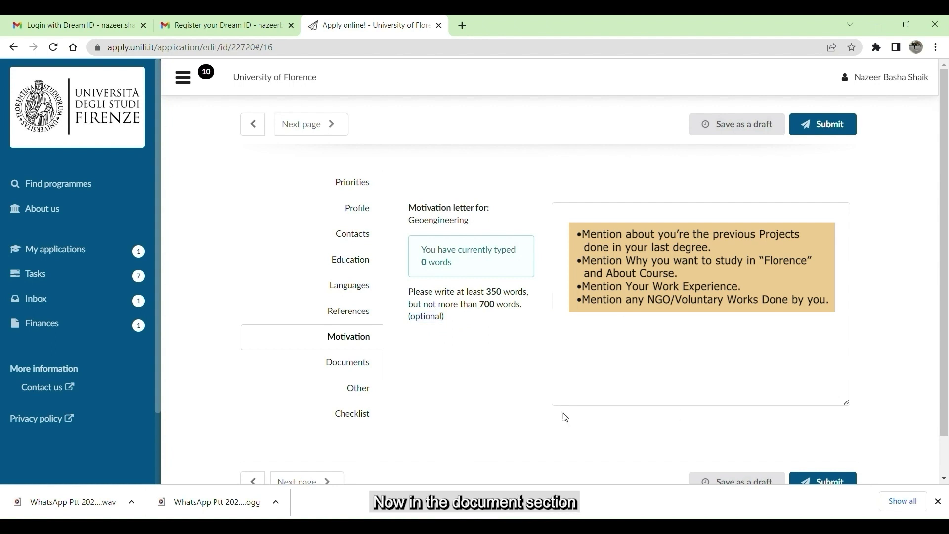
Step: Open the Documents section and review the instruction to scan original documents
scroll(566, 418, down, 1)
click(329, 319)
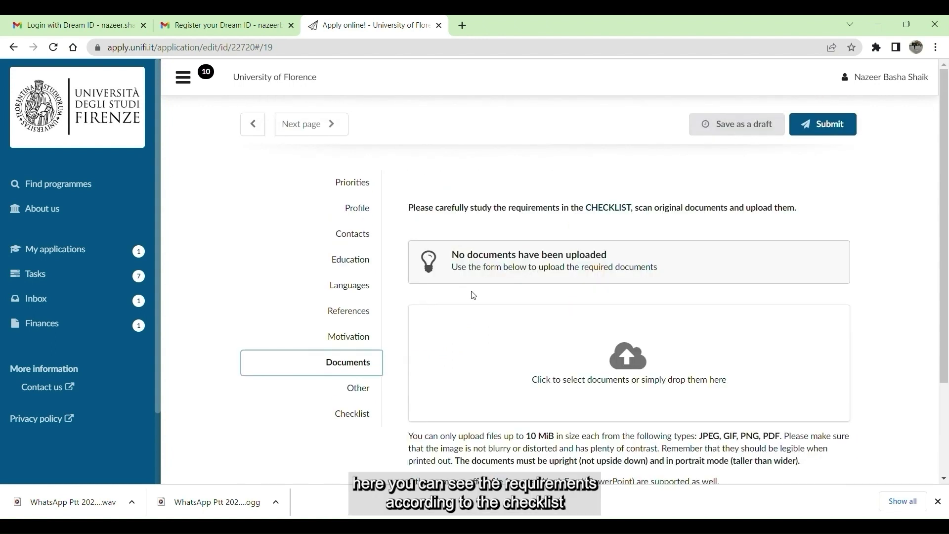
scroll(563, 302, down, 2)
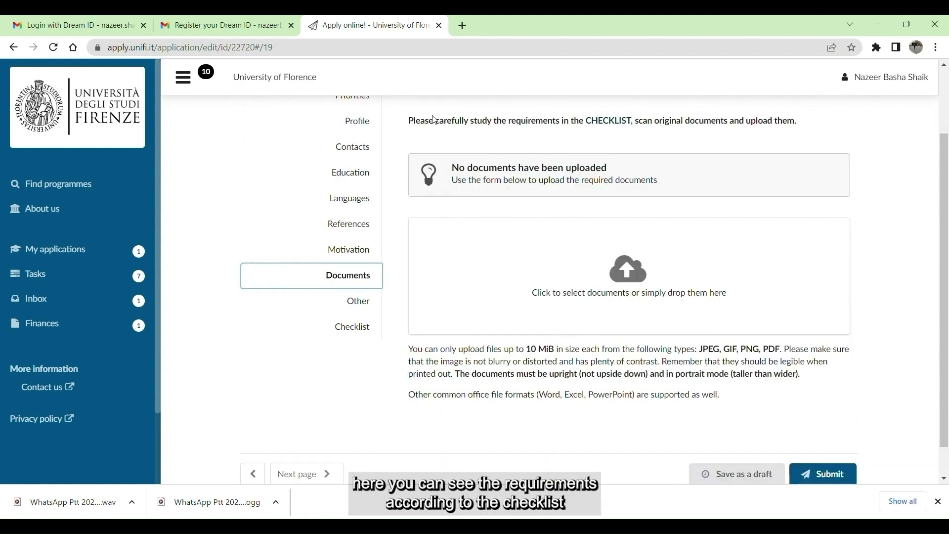
click(582, 126)
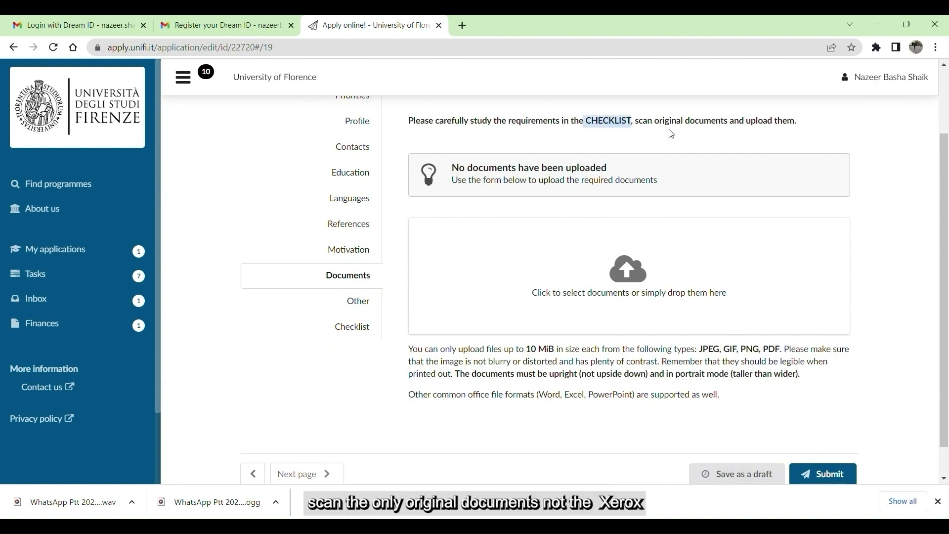
drag(640, 125, 729, 123)
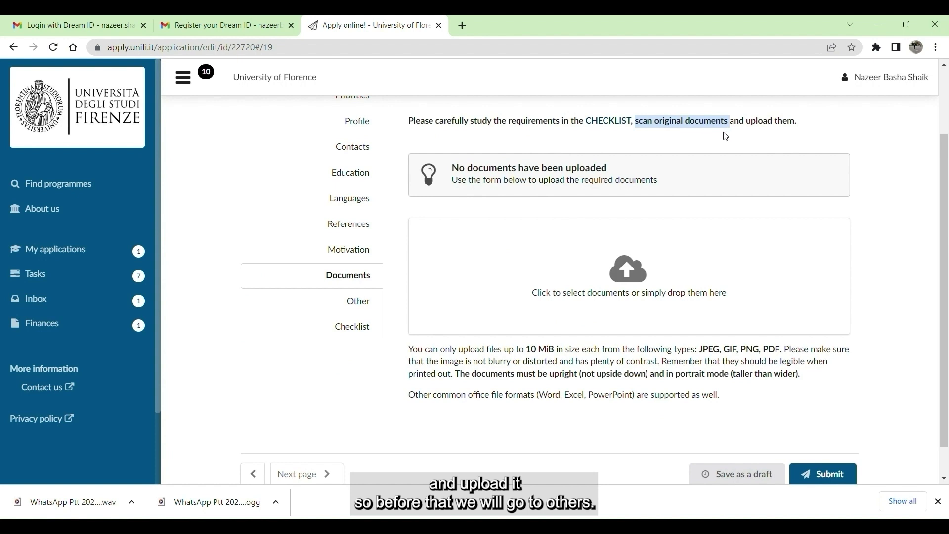
click(725, 136)
Step: Set the information source to Internet search in the Other section
click(356, 301)
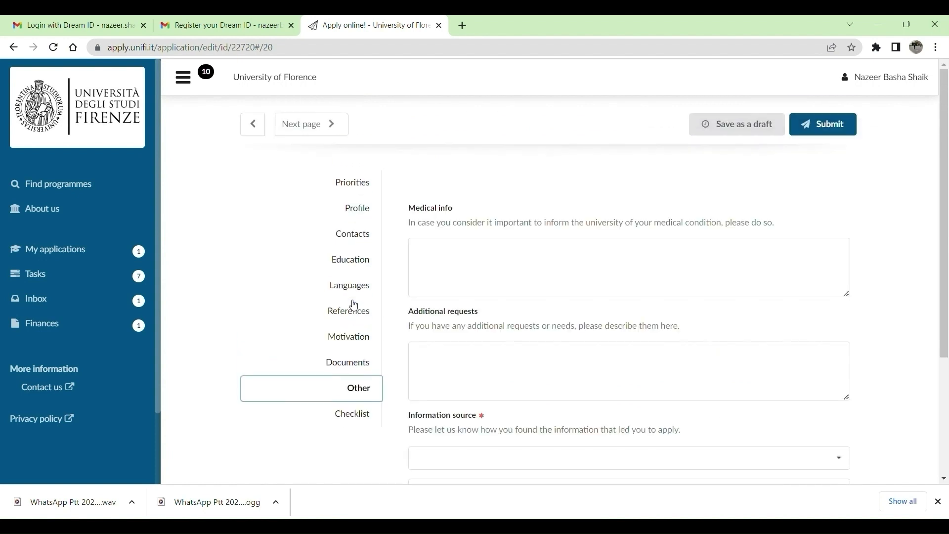
scroll(477, 347, down, 3)
scroll(514, 277, up, 2)
scroll(559, 233, down, 1)
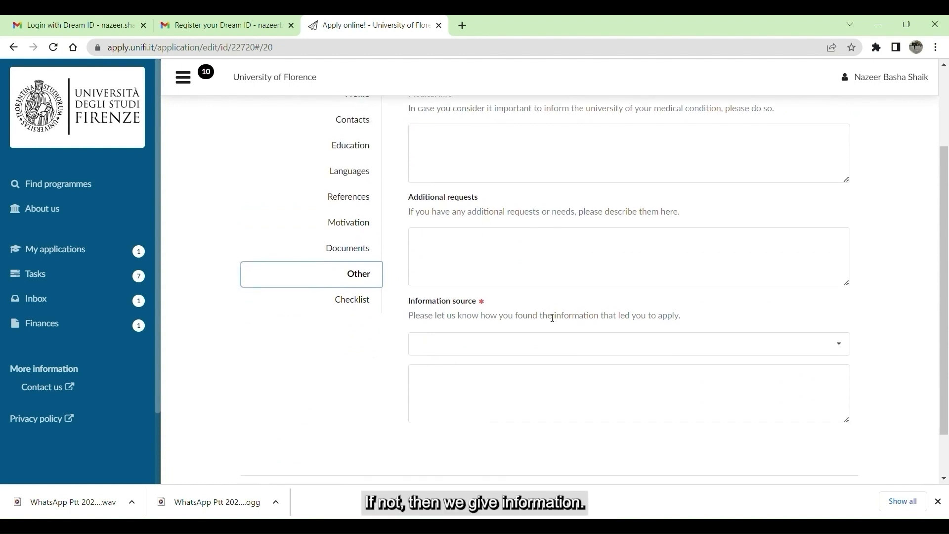
click(483, 352)
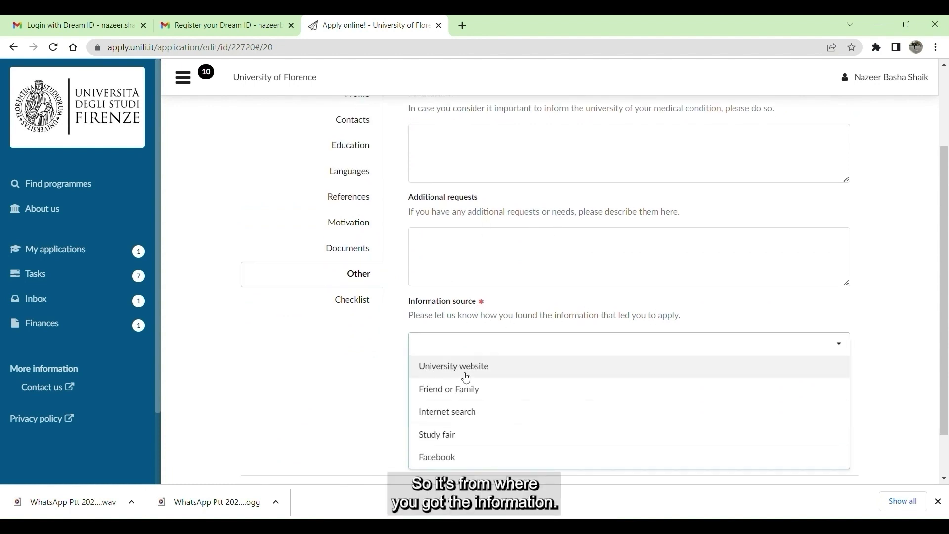
click(451, 414)
Step: Open the Checklist, view the application fee payment task, then open the English proficiency task
click(339, 301)
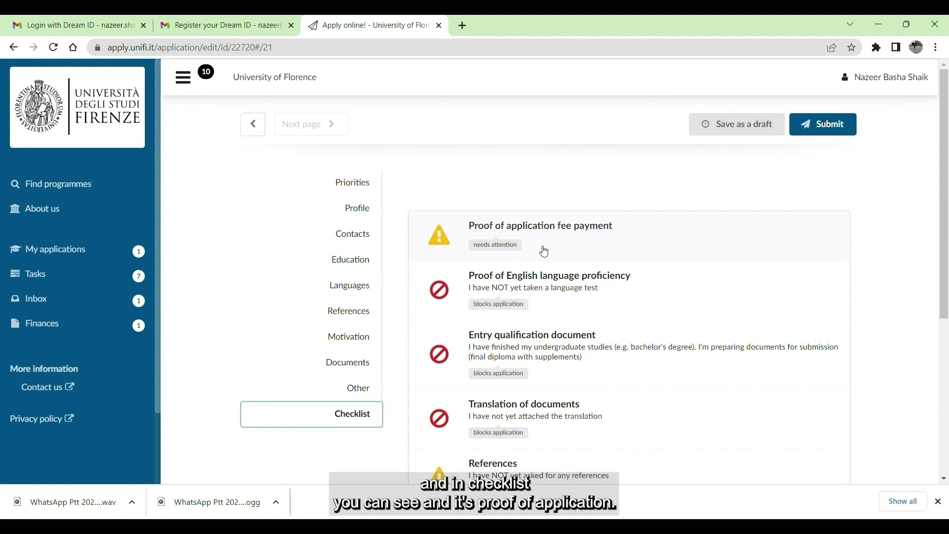
click(555, 230)
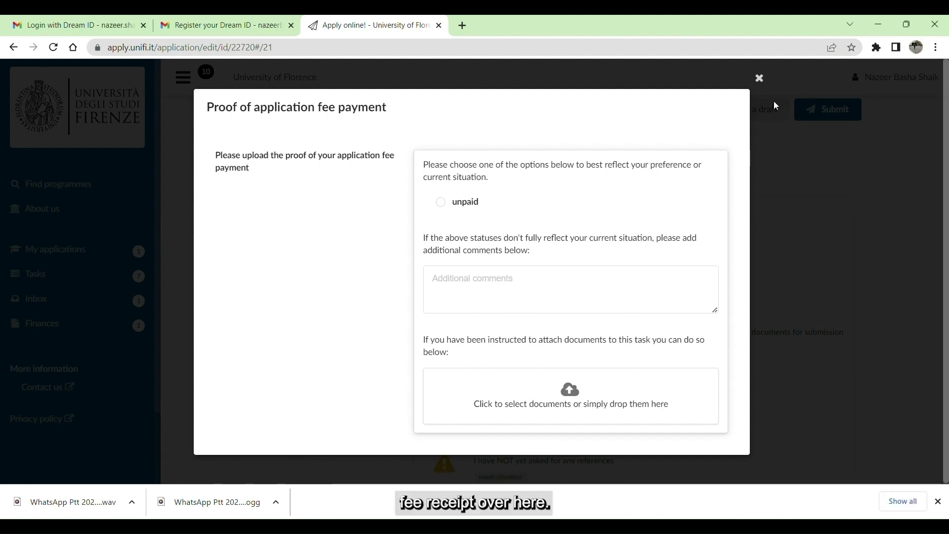
click(759, 78)
click(577, 290)
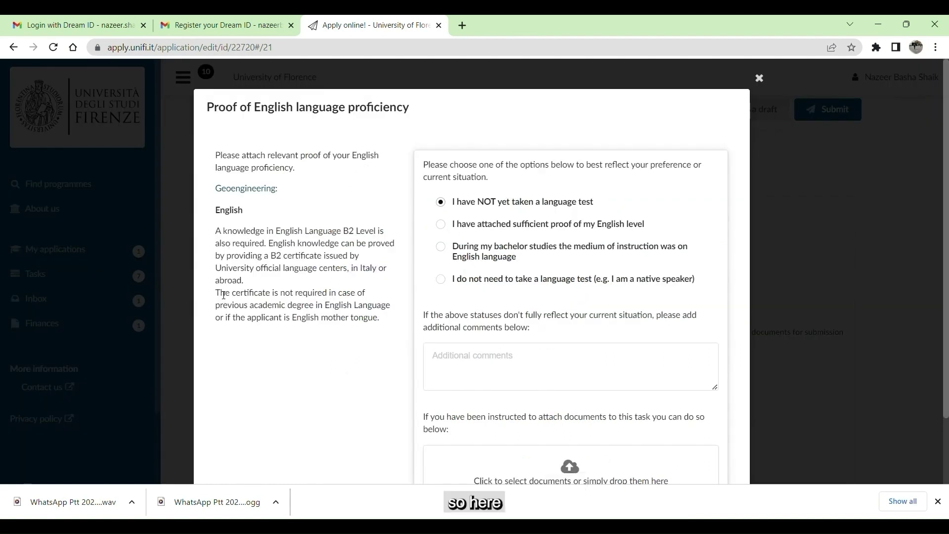
Step: Declare that bachelor studies were taught in English for the English proficiency task
drag(221, 296, 391, 301)
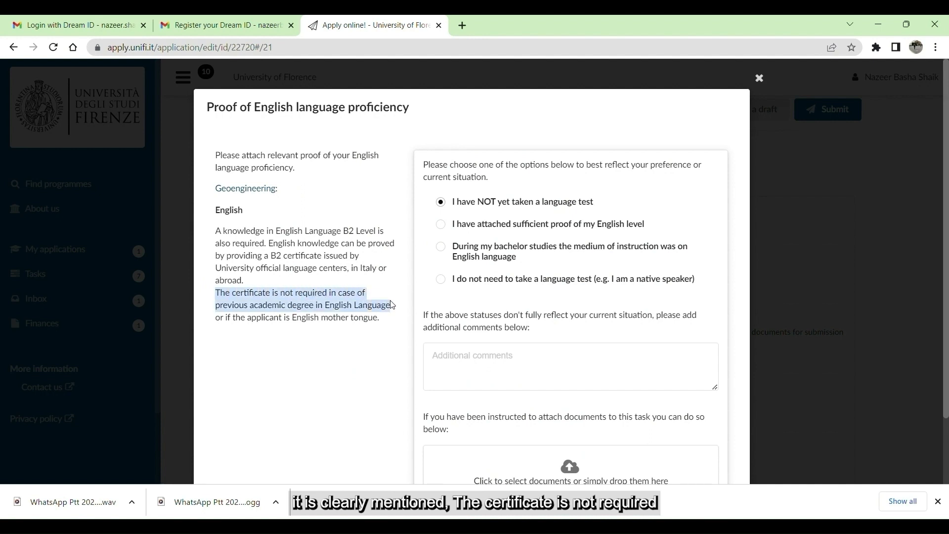
click(448, 247)
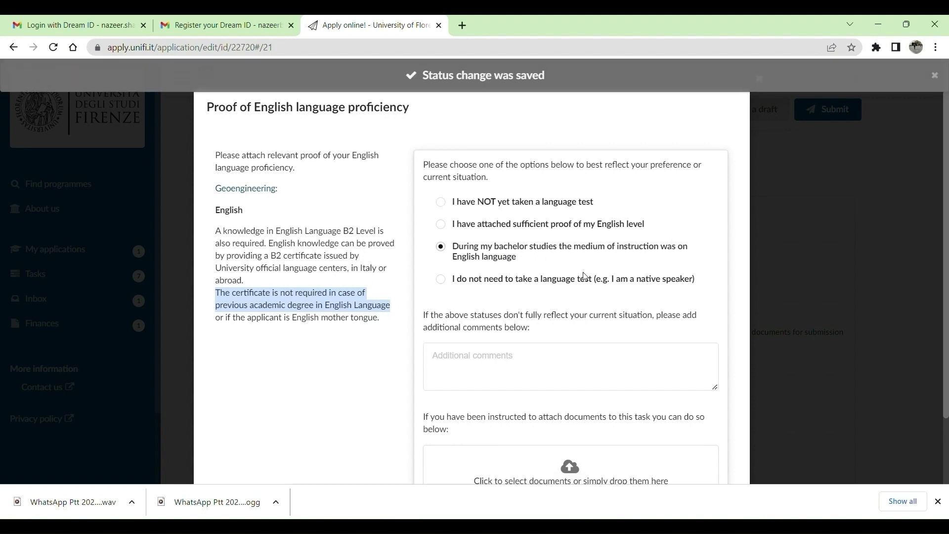
click(756, 253)
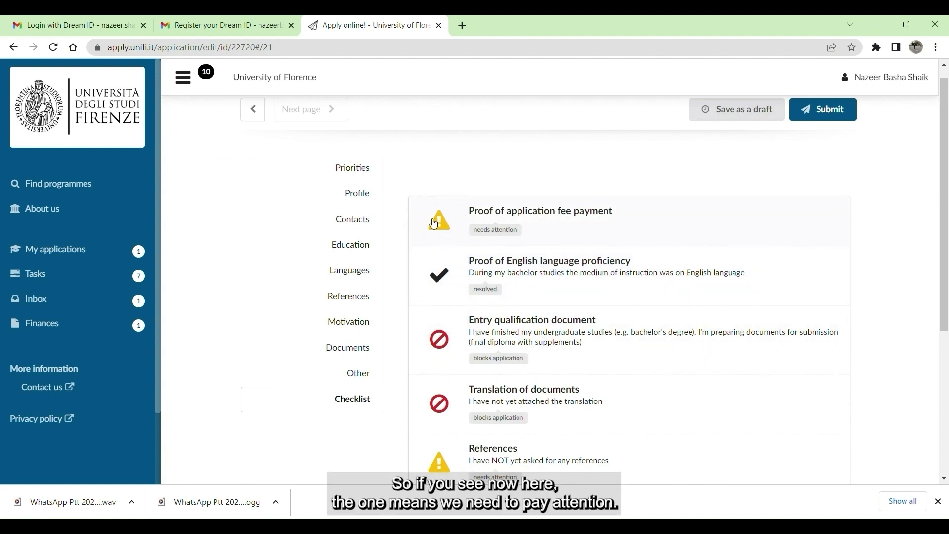
Step: Mark the Translation of documents task as originals already in an accepted language
scroll(502, 378, down, 1)
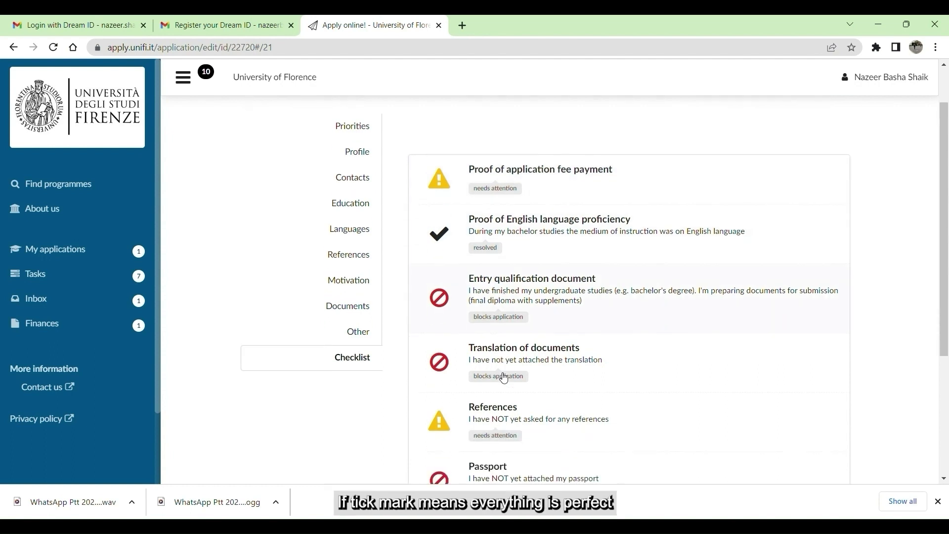
click(569, 354)
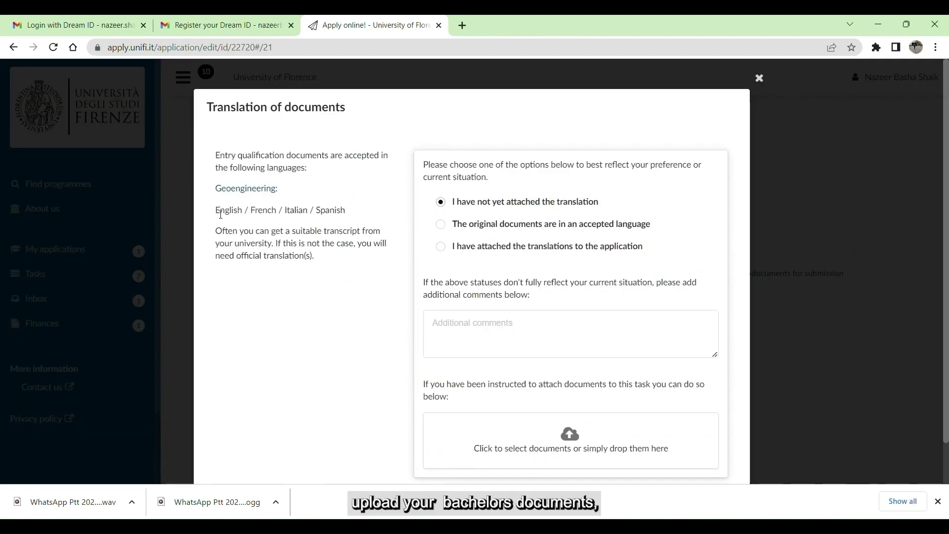
drag(220, 214, 359, 211)
click(359, 211)
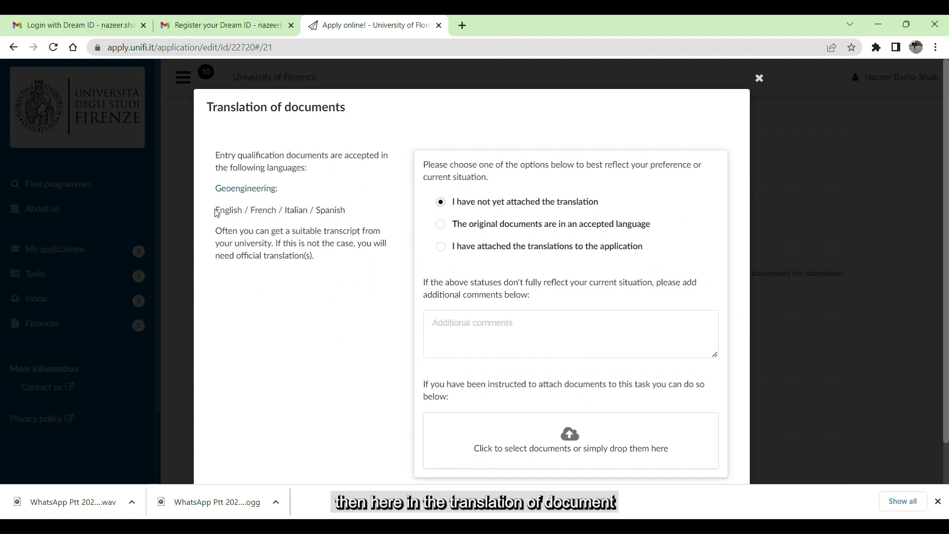
drag(221, 214, 248, 217)
click(334, 291)
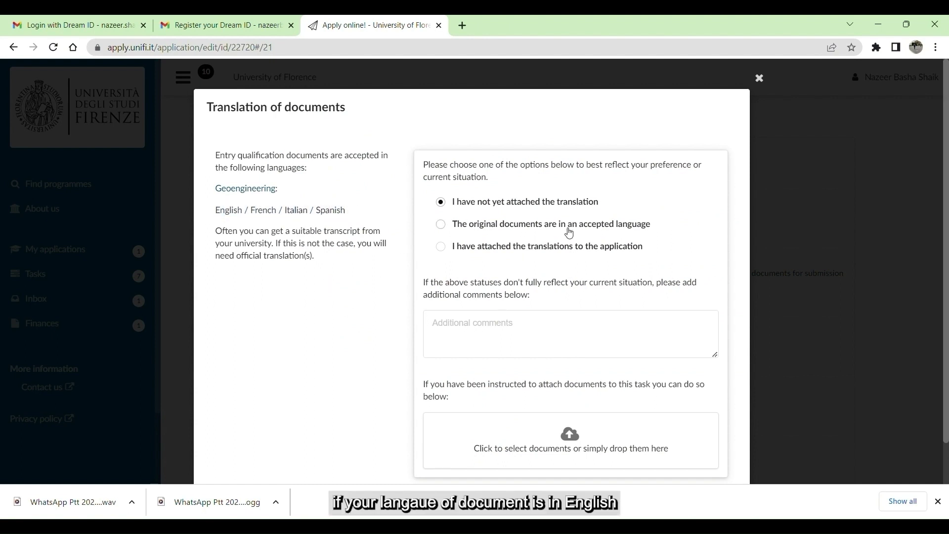
click(441, 224)
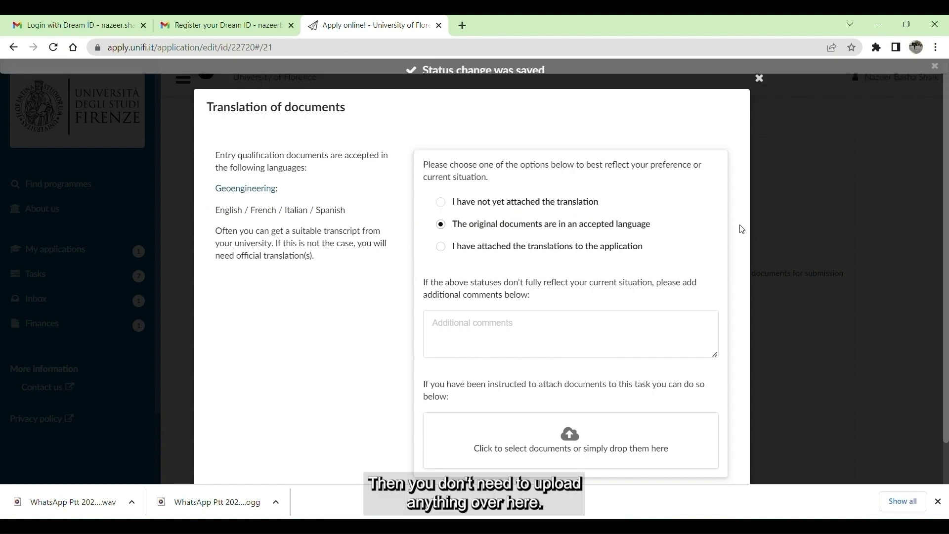
click(751, 229)
Step: Mark the References task as 'I have asked for references'
scroll(536, 395, down, 2)
click(557, 352)
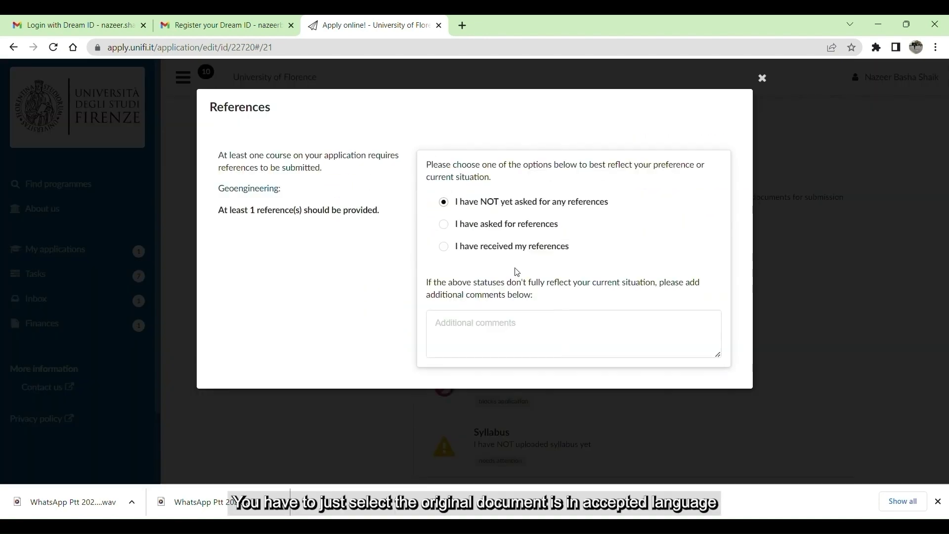
click(443, 224)
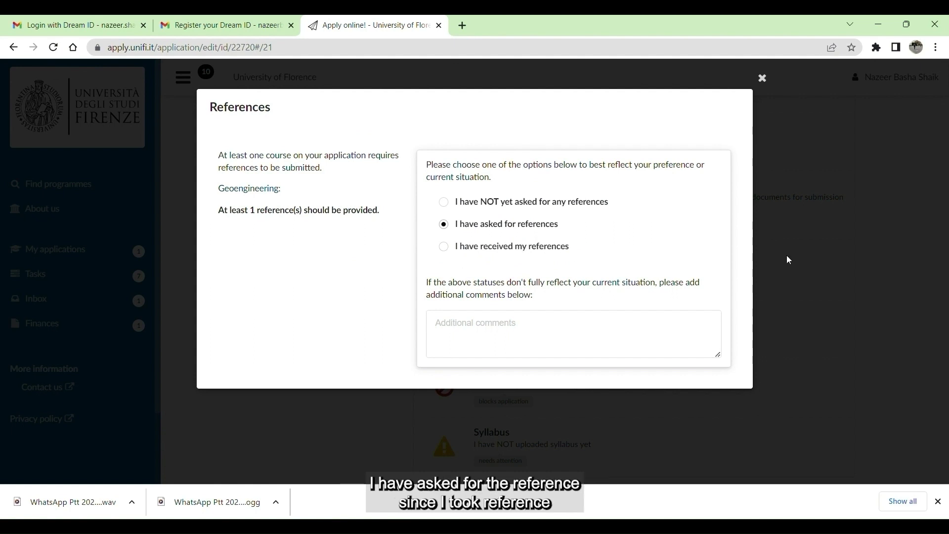
click(805, 230)
Step: Try marking the passport as attached in the Passport task
scroll(539, 341, down, 2)
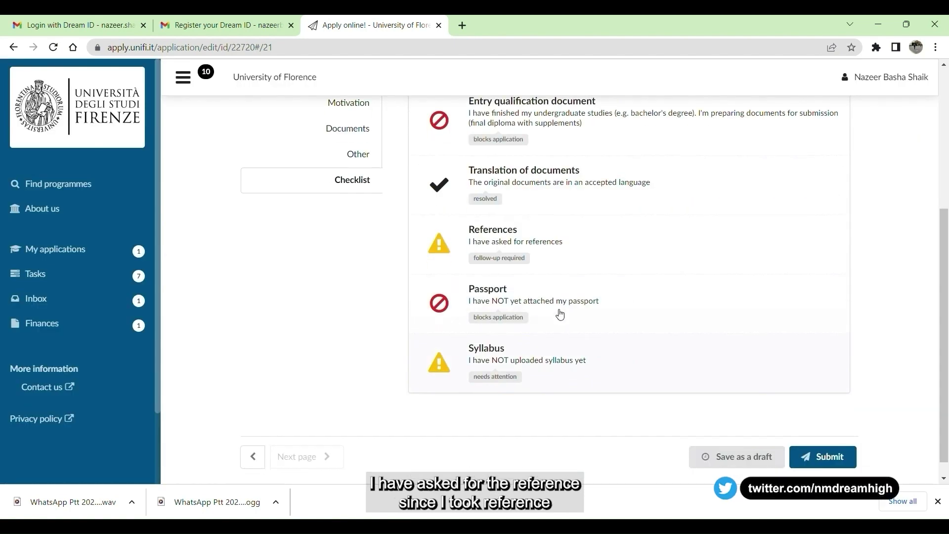
click(559, 313)
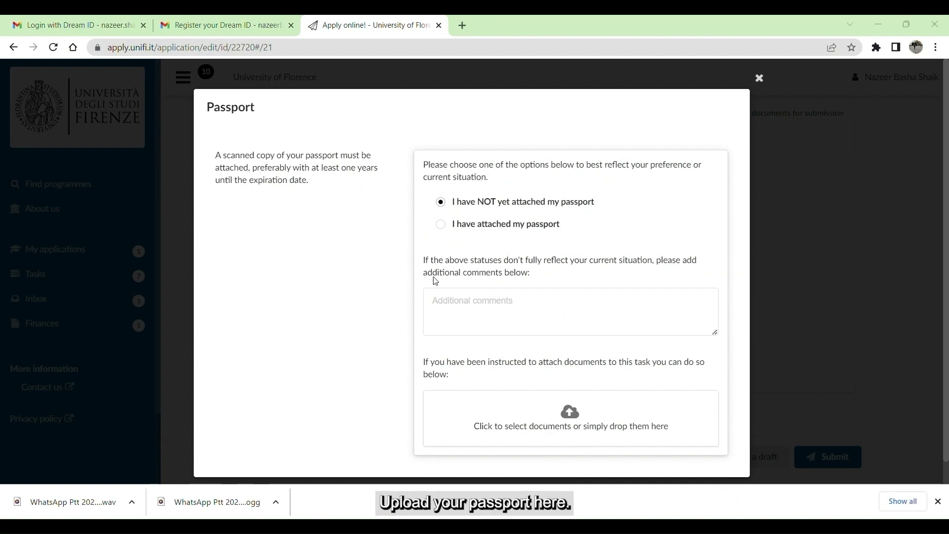
click(441, 225)
click(817, 155)
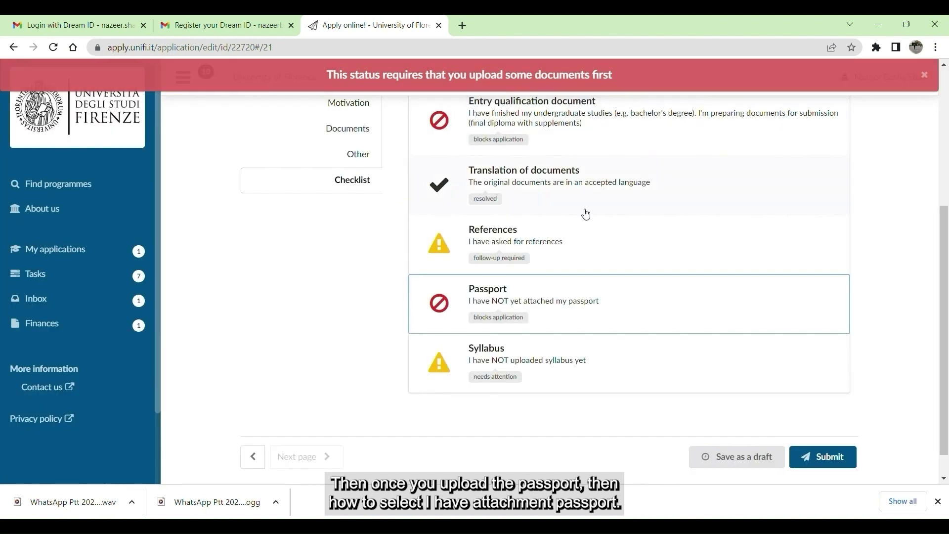
Step: Declare that no syllabus is available, then submit the application
click(550, 371)
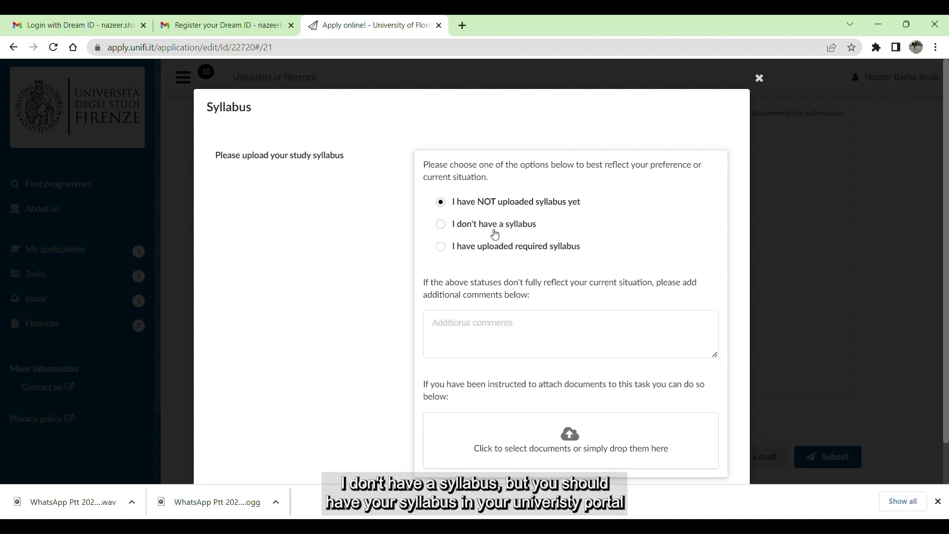
click(488, 232)
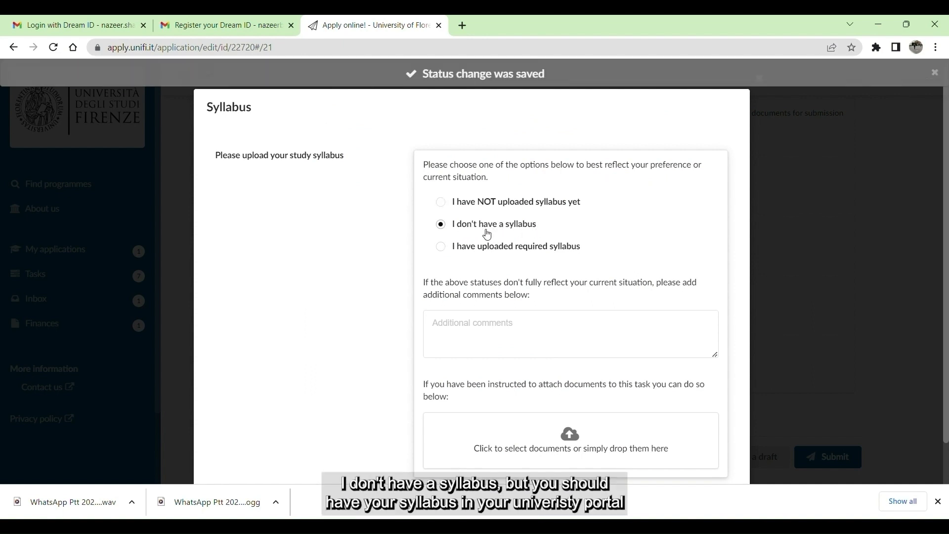
click(856, 253)
scroll(645, 318, up, 2)
scroll(646, 319, down, 2)
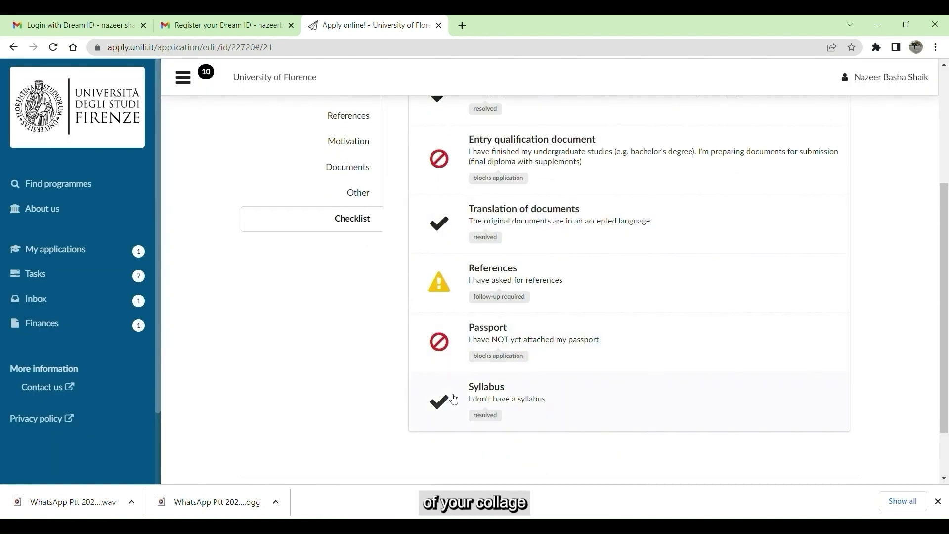
scroll(464, 369, up, 4)
scroll(469, 290, down, 5)
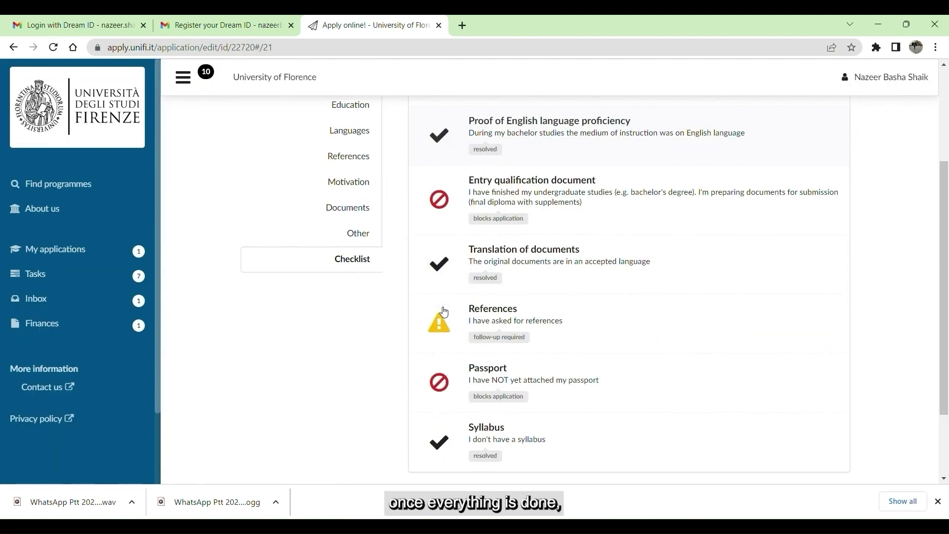
click(839, 438)
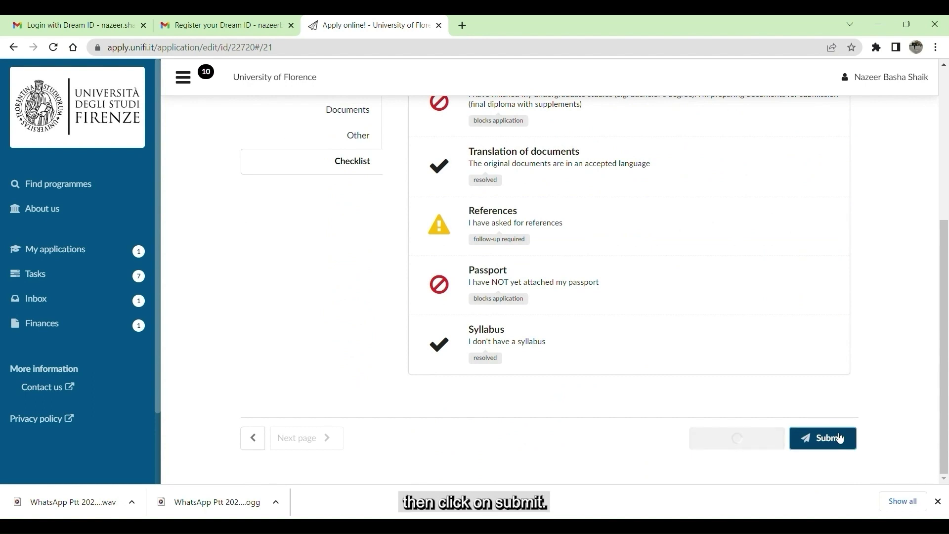
Step: Review the Profile, Contacts and Education sections of the application for errors
scroll(459, 295, up, 5)
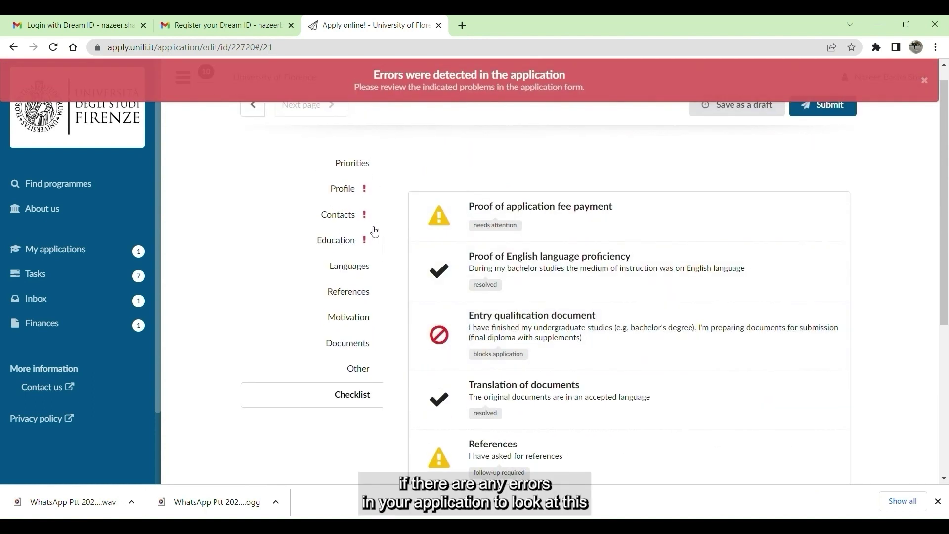
click(364, 188)
scroll(700, 341, down, 2)
scroll(701, 341, down, 3)
scroll(701, 341, up, 6)
click(353, 255)
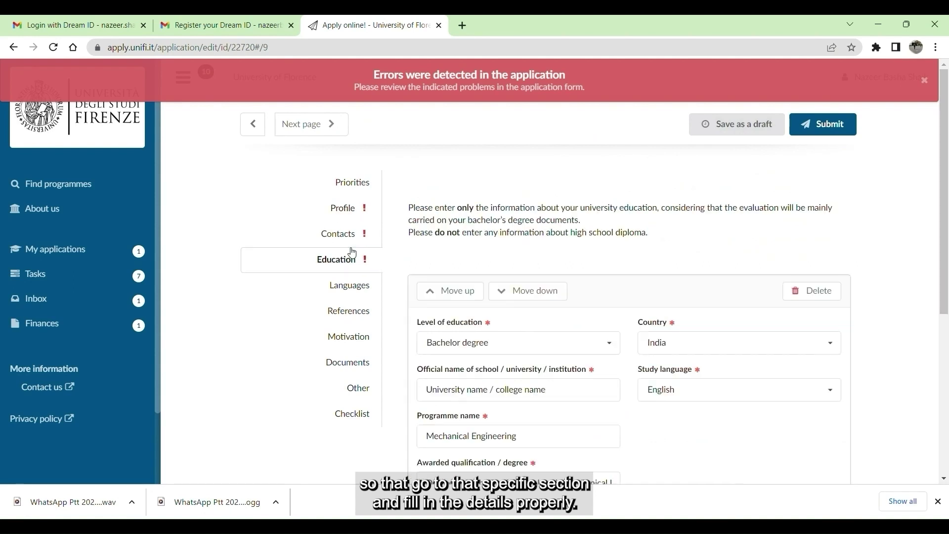
click(359, 242)
scroll(462, 312, down, 2)
scroll(420, 285, up, 1)
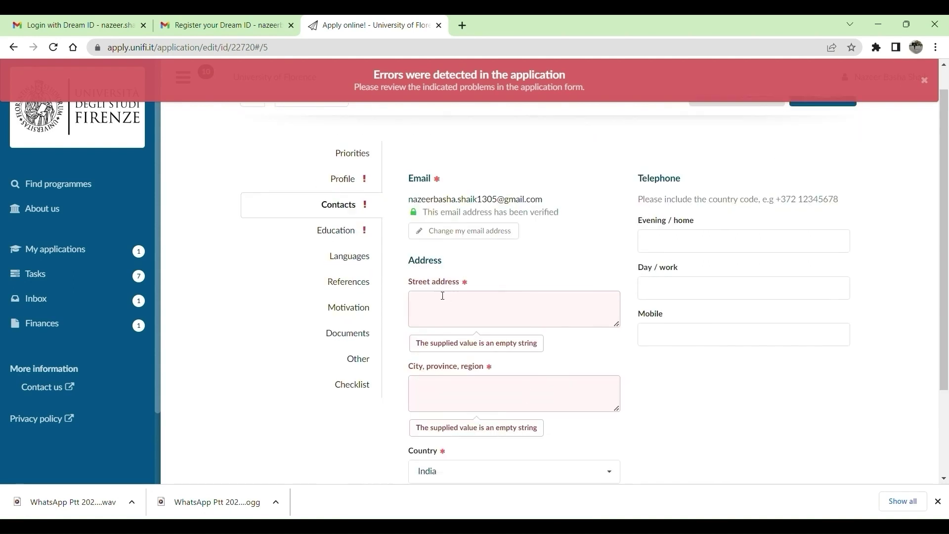
click(343, 230)
scroll(555, 303, down, 4)
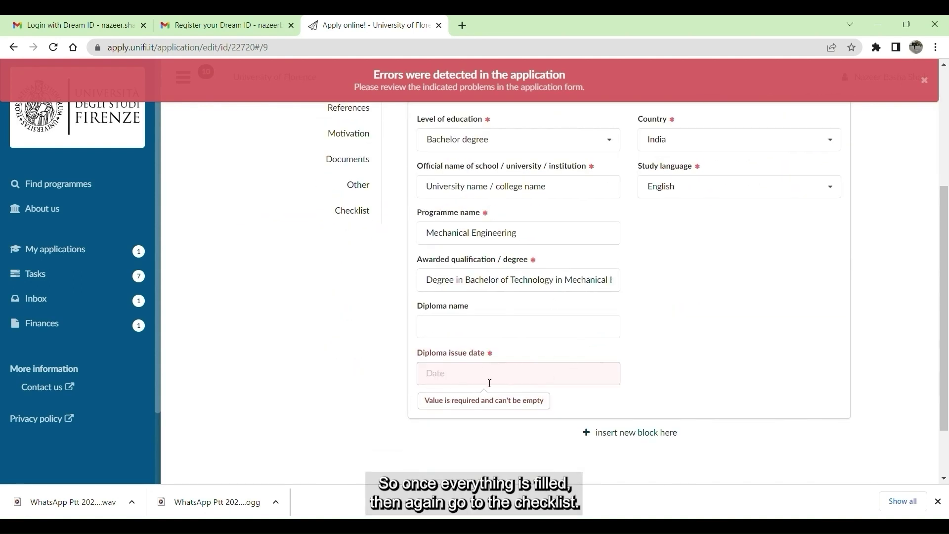
scroll(497, 383, up, 5)
Step: Look through the application checklist items
click(359, 366)
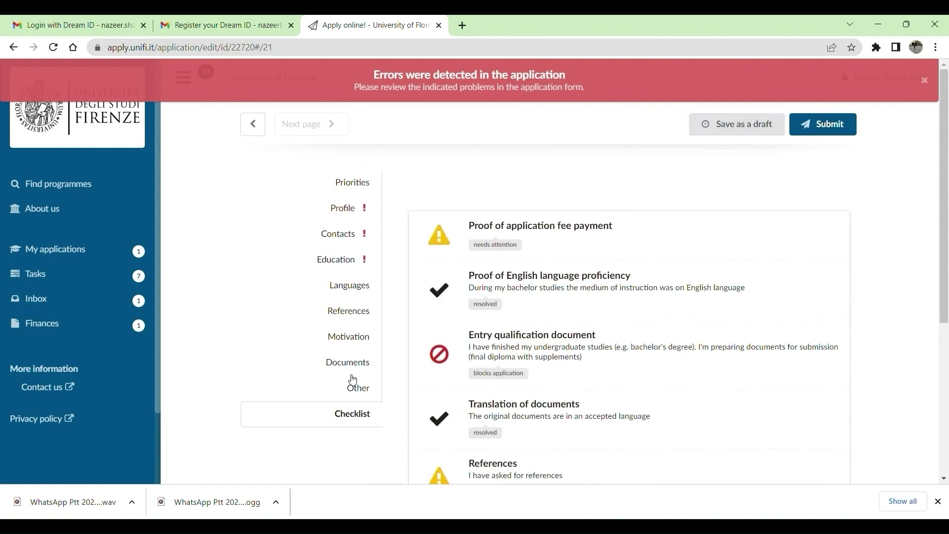
scroll(720, 339, down, 3)
scroll(794, 360, up, 3)
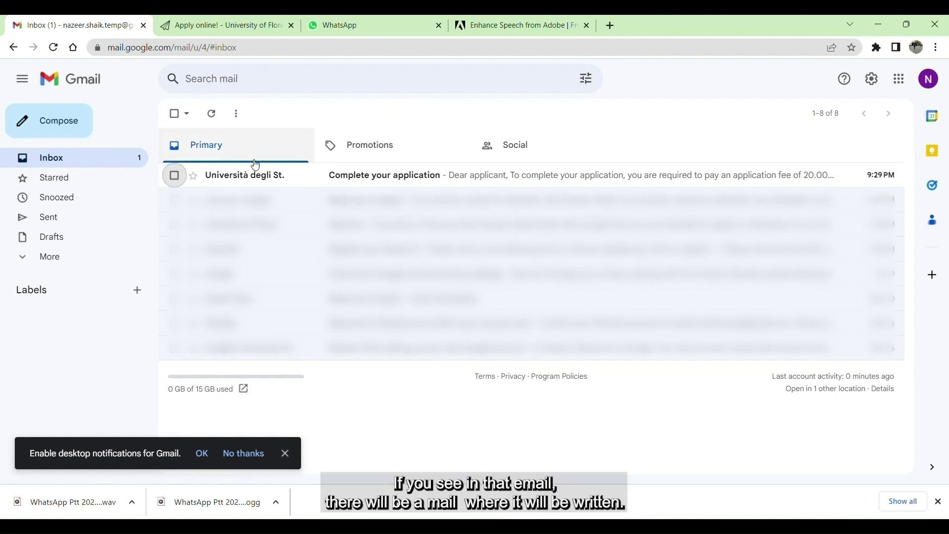
Step: Open the 'Complete your application' email, note the 20.00 fee, and follow its credit-card payment link
click(364, 181)
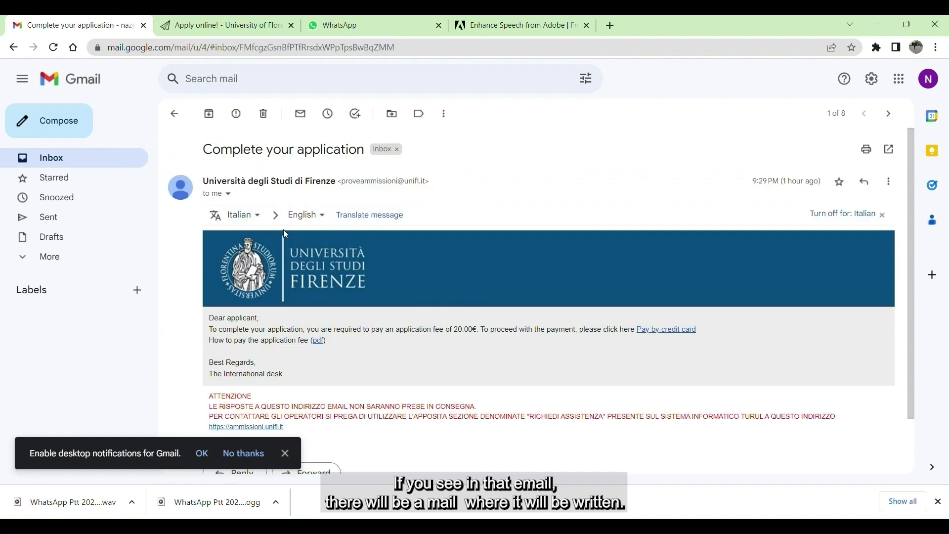
scroll(358, 309, down, 2)
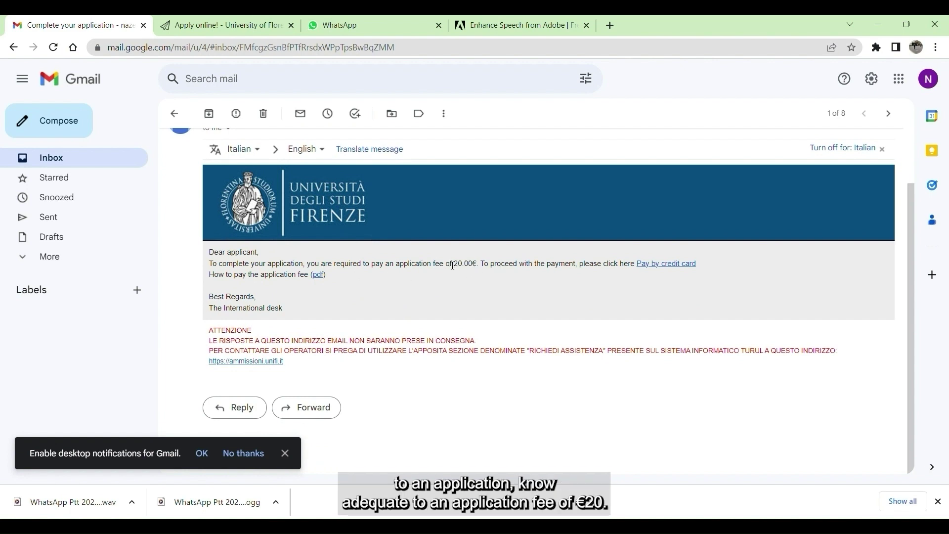
drag(453, 266, 474, 266)
click(482, 262)
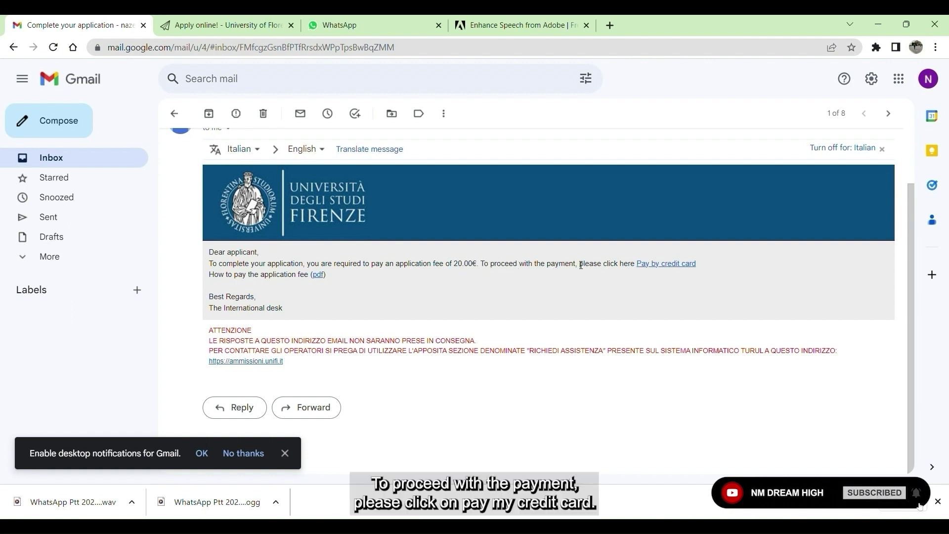
click(674, 264)
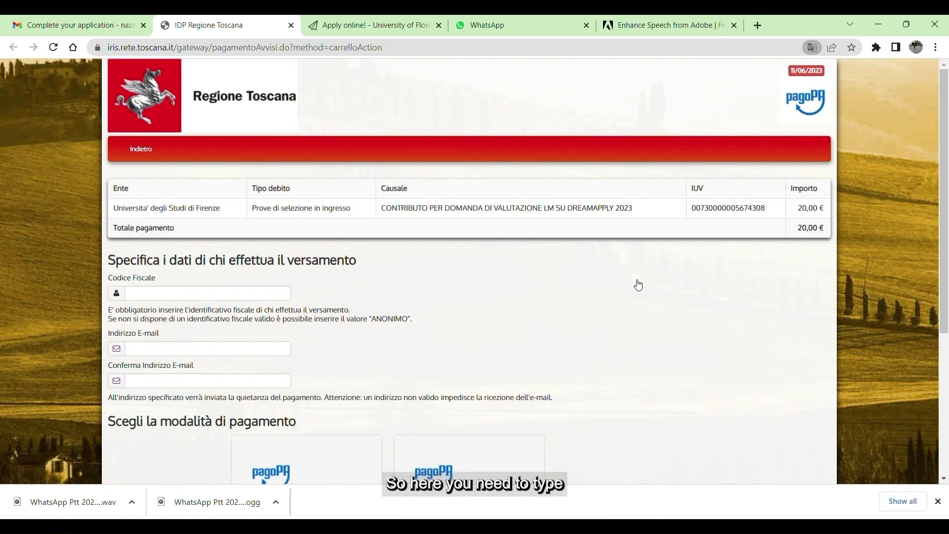
Step: Scroll through the €20 fee payment page and select 'ANONIMO' in the tax ID note
scroll(620, 302, down, 2)
scroll(620, 302, down, 2)
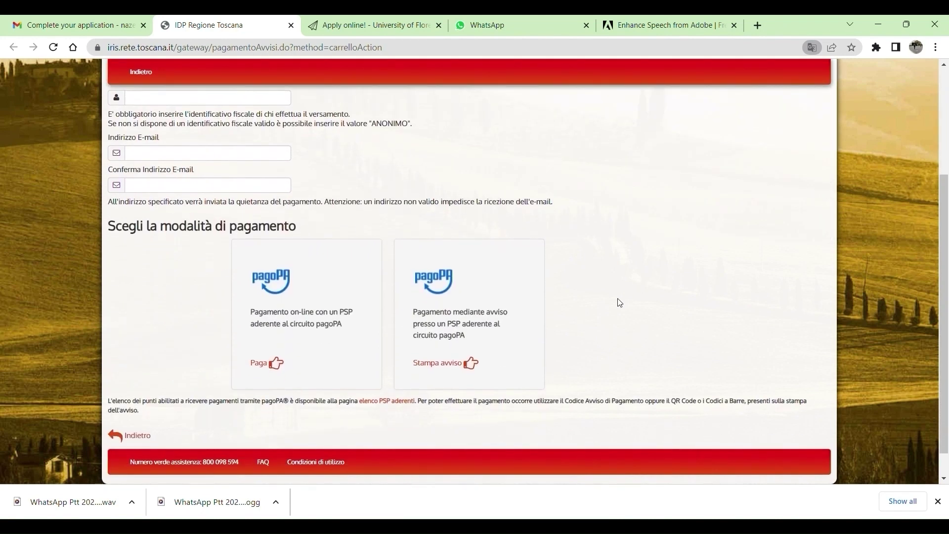
scroll(620, 302, up, 1)
scroll(620, 302, up, 1)
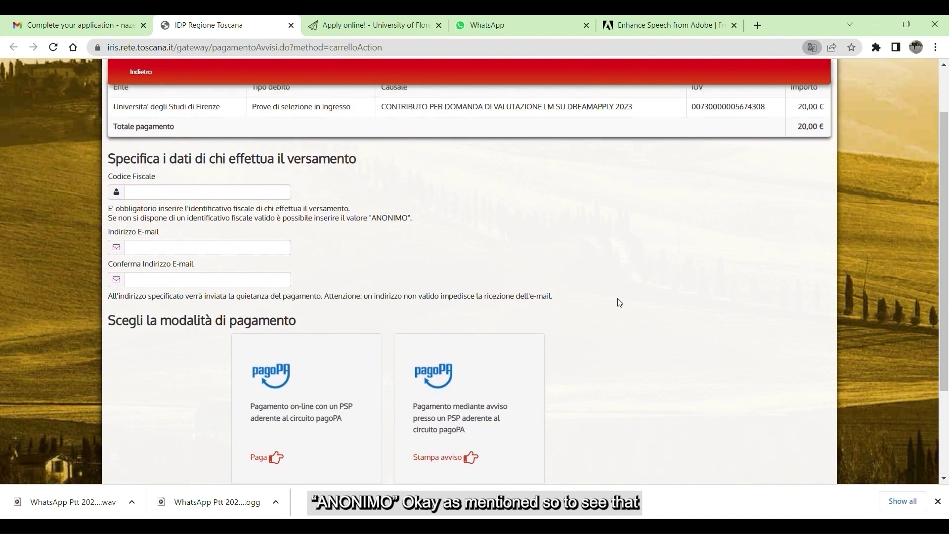
scroll(627, 266, up, 2)
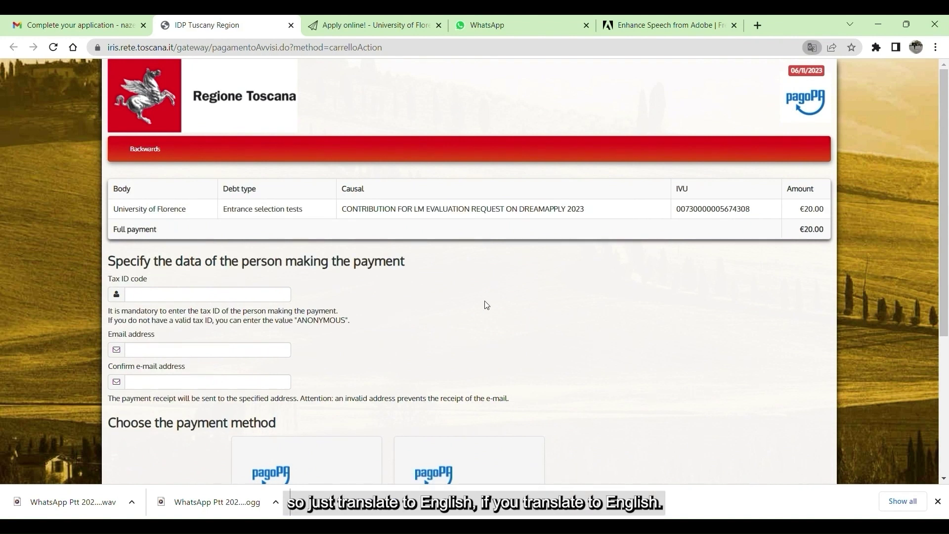
scroll(469, 330, down, 1)
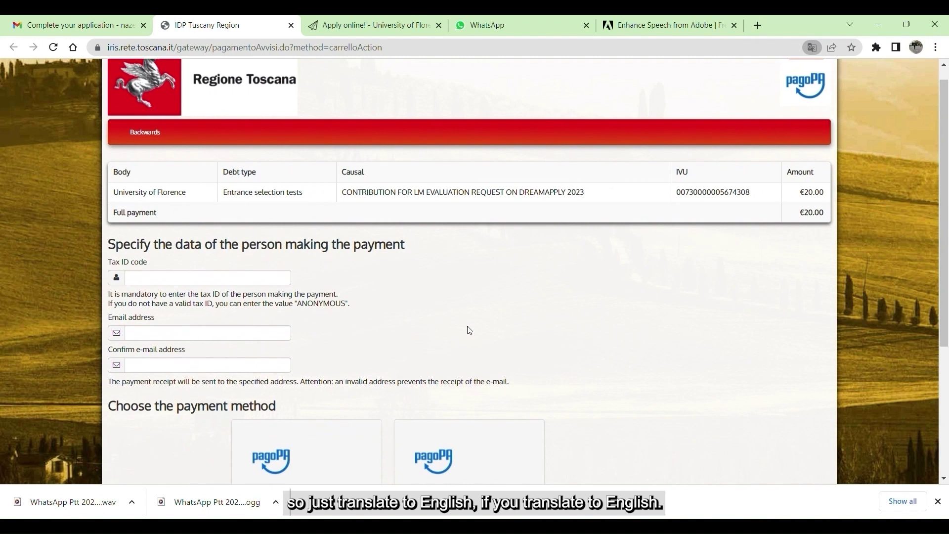
scroll(470, 330, down, 1)
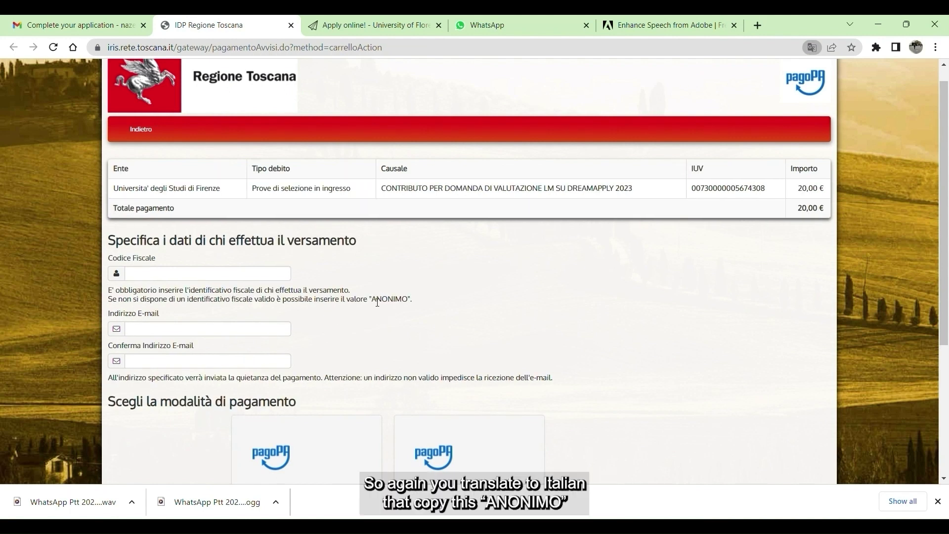
drag(371, 300, 379, 303)
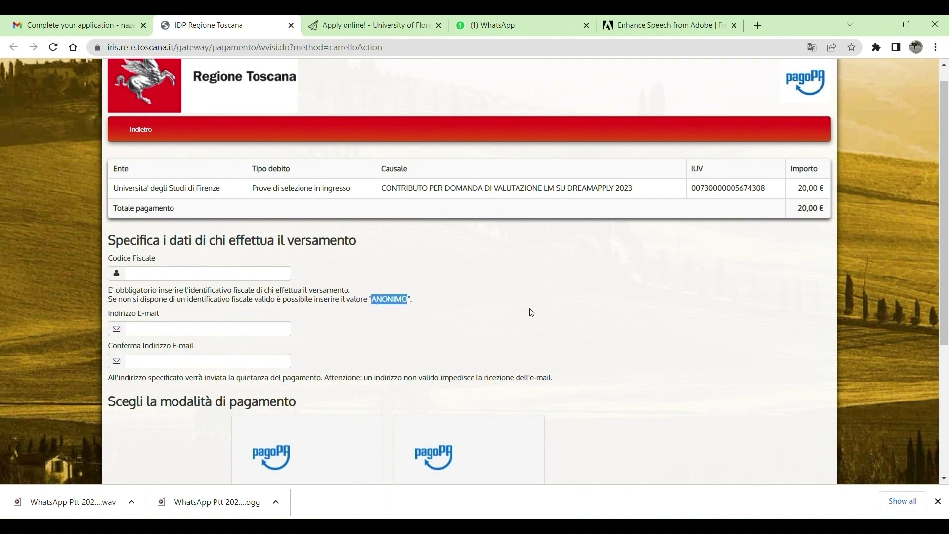
Step: Paste ANONIMO into the Codice Fiscale field
click(230, 274)
text(ANONIMO)
click(191, 329)
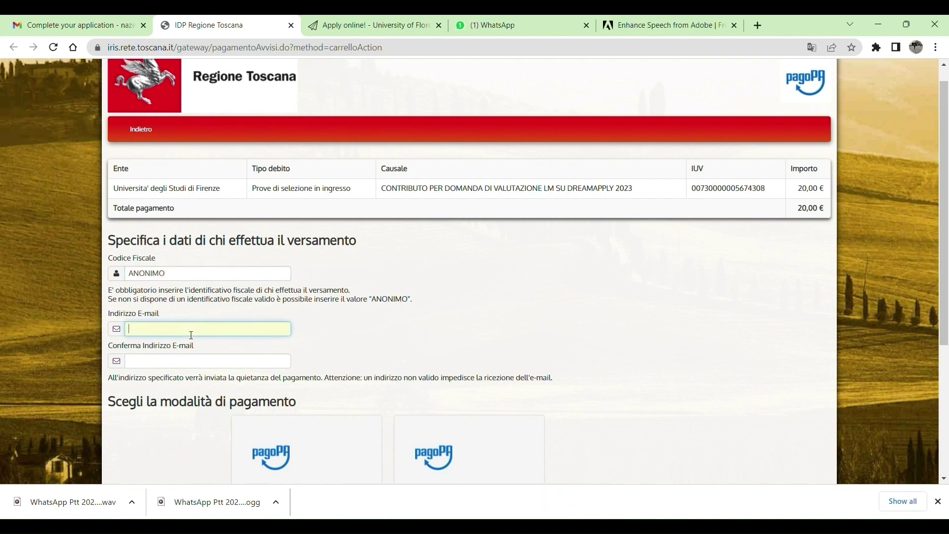
click(337, 323)
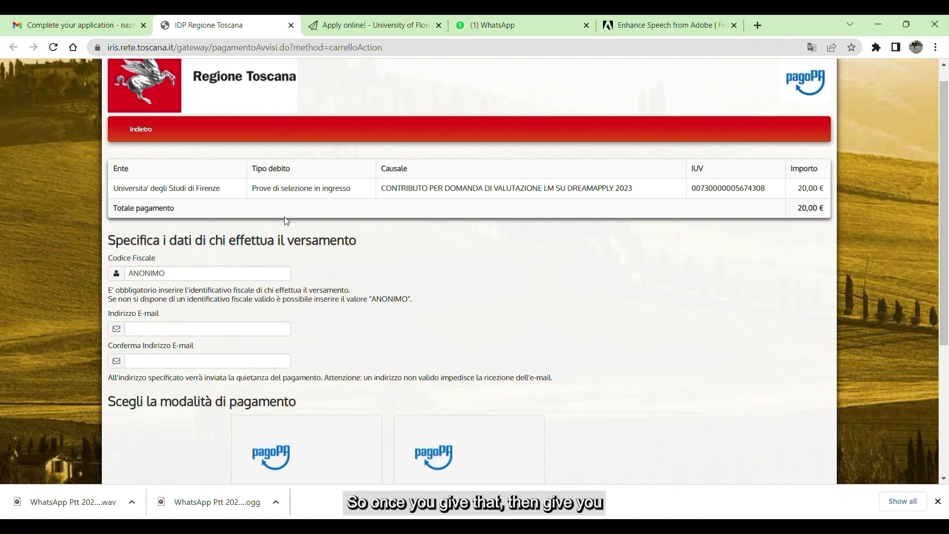
Step: Copy the payer's e-mail address from the Google account menu in Gmail
click(56, 19)
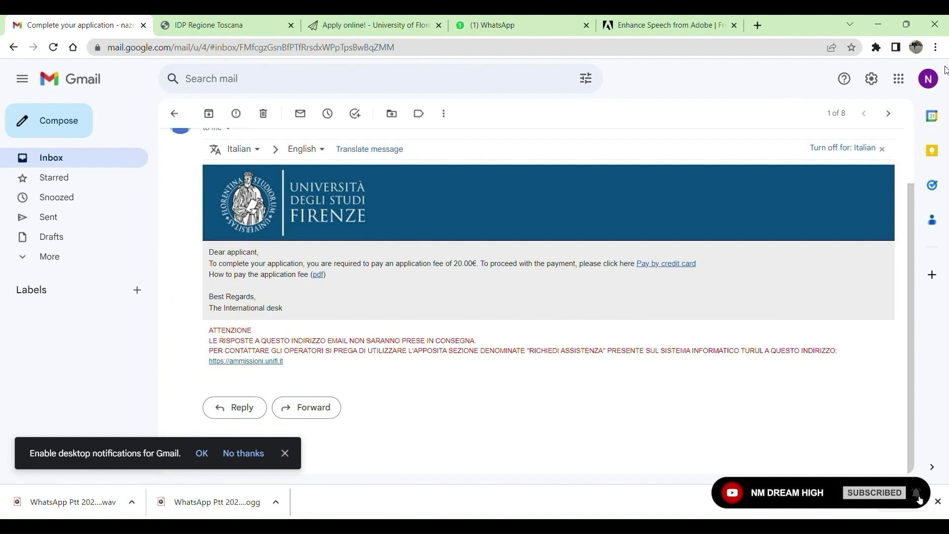
click(928, 79)
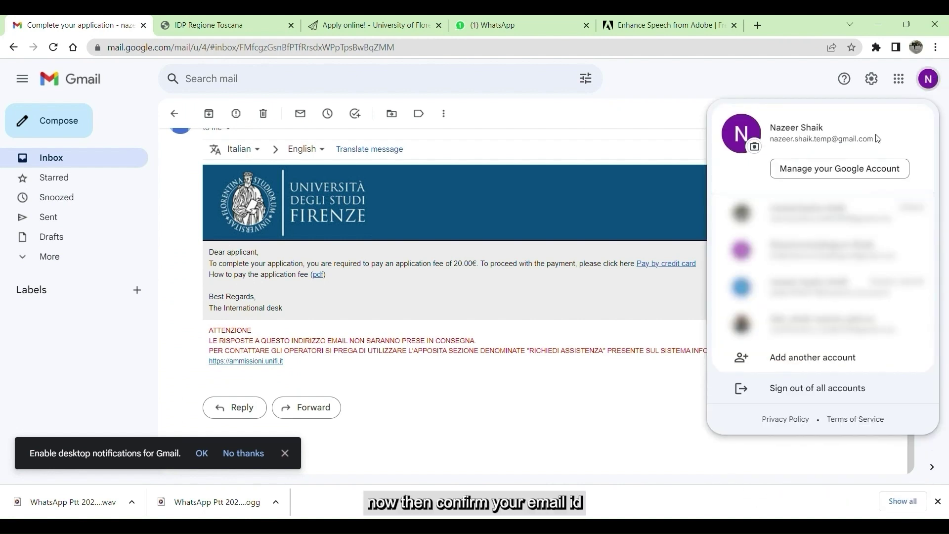
drag(878, 141, 787, 150)
triple_click(775, 148)
key(ctrl+c)
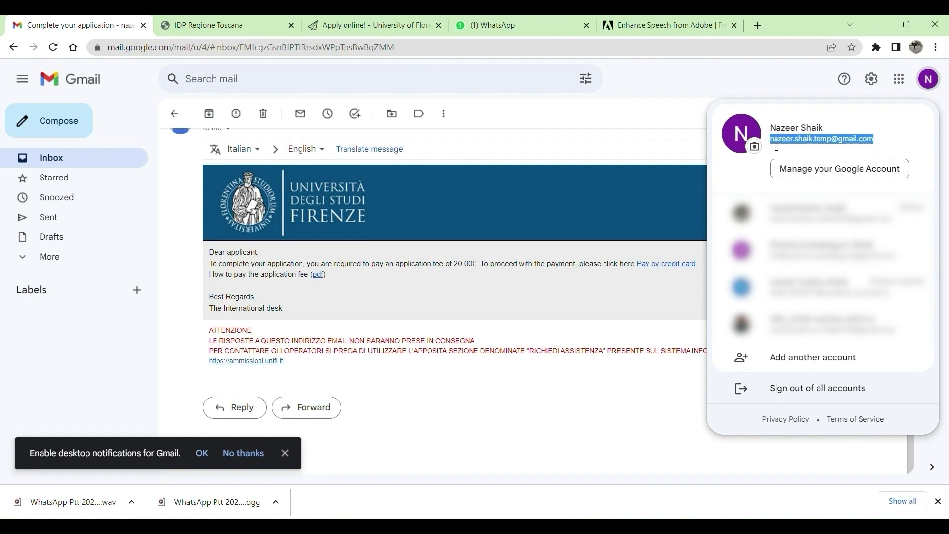
click(776, 147)
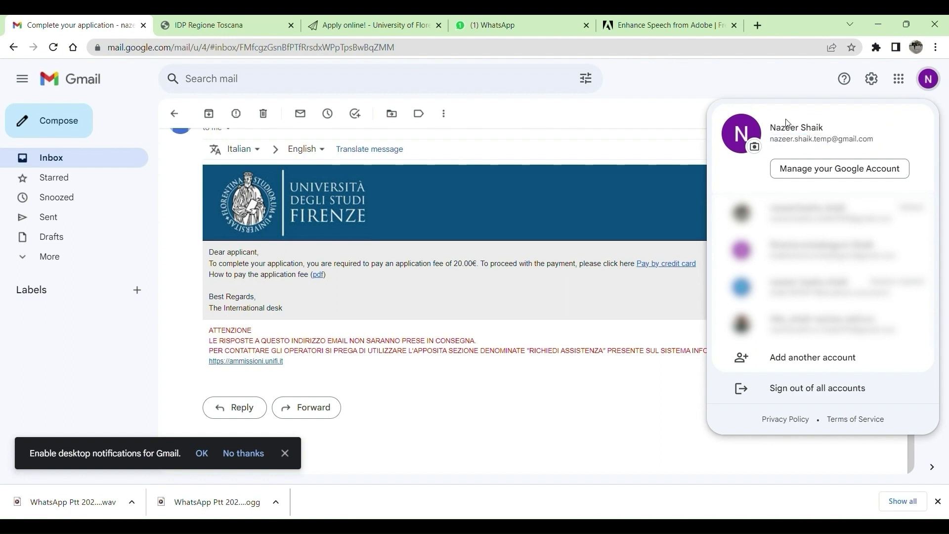
click(665, 84)
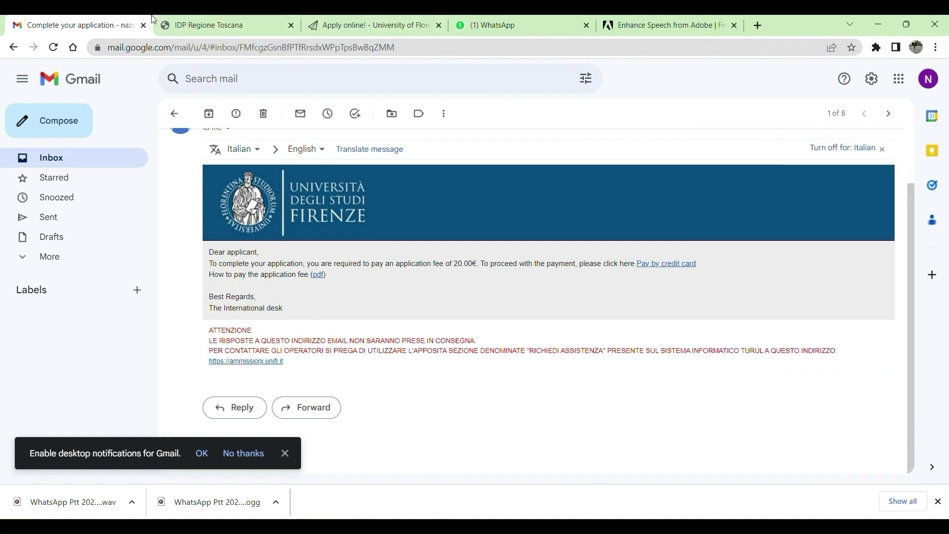
click(194, 23)
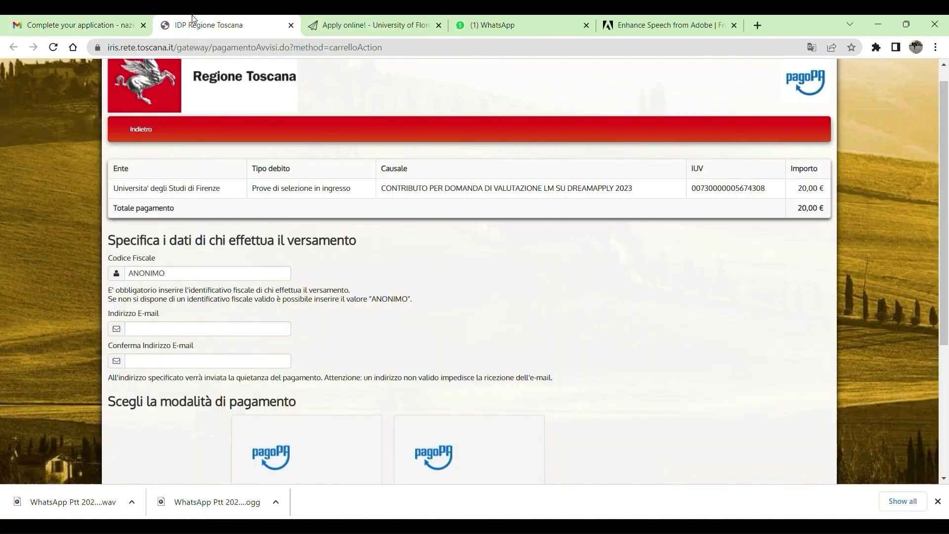
Step: Paste the payer's e-mail into both Indirizzo E-mail and Conferma Indirizzo E-mail fields
click(164, 334)
key(ctrl+v)
click(140, 360)
key(ctrl+v)
click(329, 358)
scroll(331, 357, down, 4)
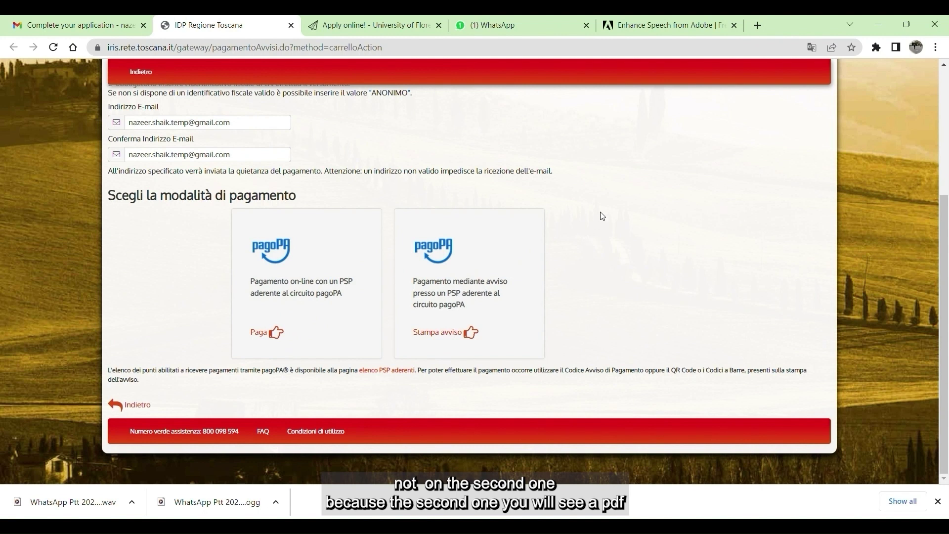
Step: Start the pagoPA online payment and enter with the payer's e-mail address
click(292, 335)
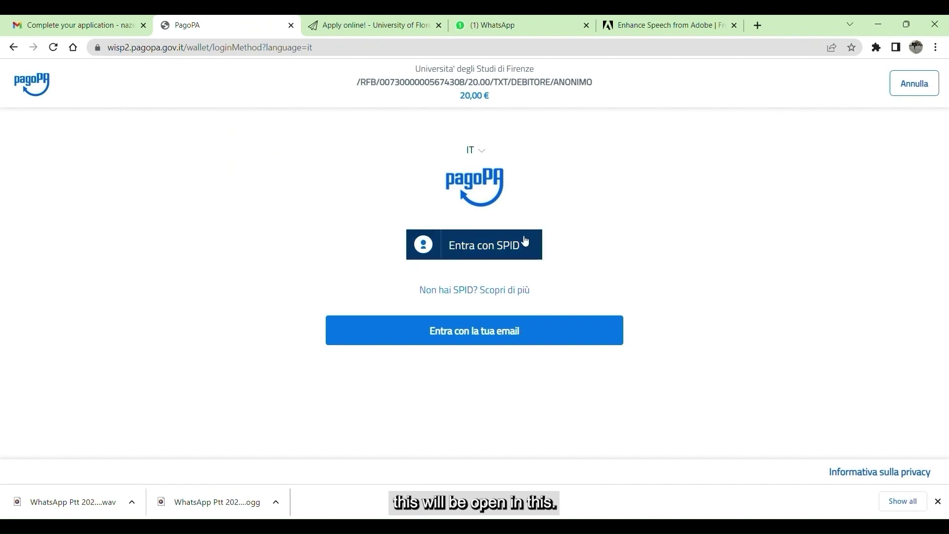
click(471, 329)
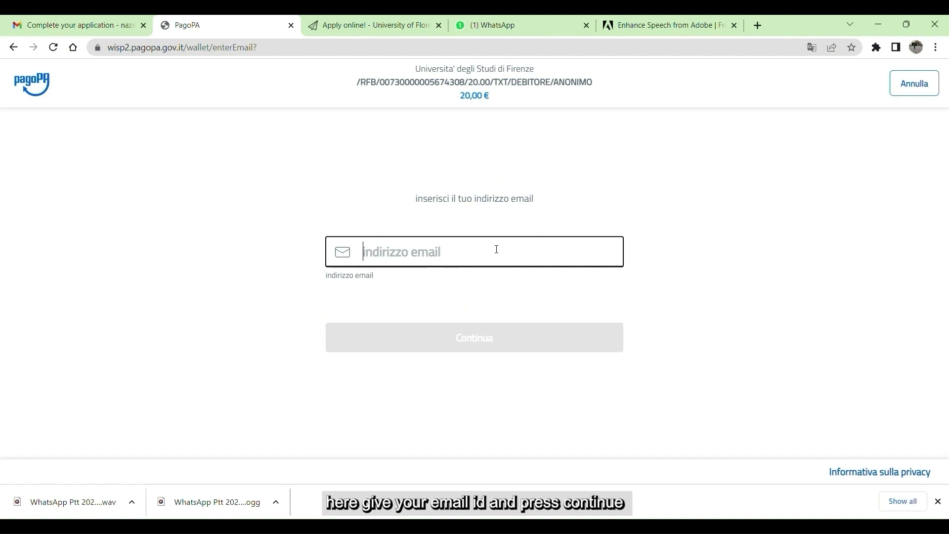
key(ctrl+v)
click(491, 344)
Step: Scroll through and accept the pagoPA privacy notice and terms
scroll(493, 369, down, 15)
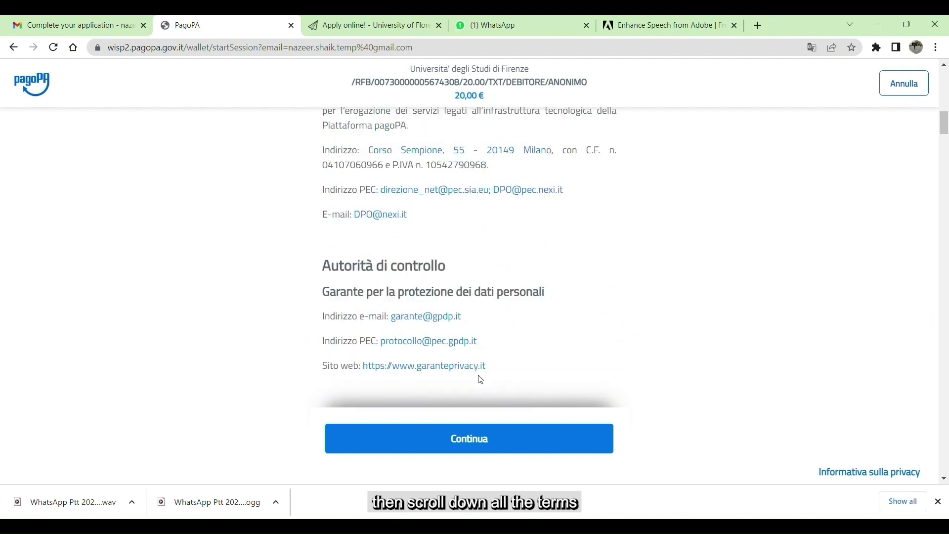
scroll(483, 380, down, 20)
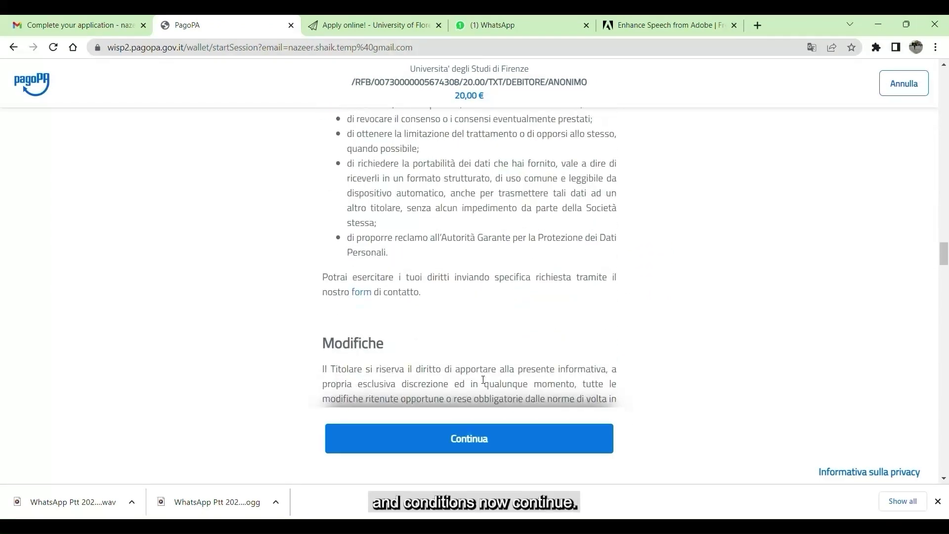
scroll(484, 379, down, 15)
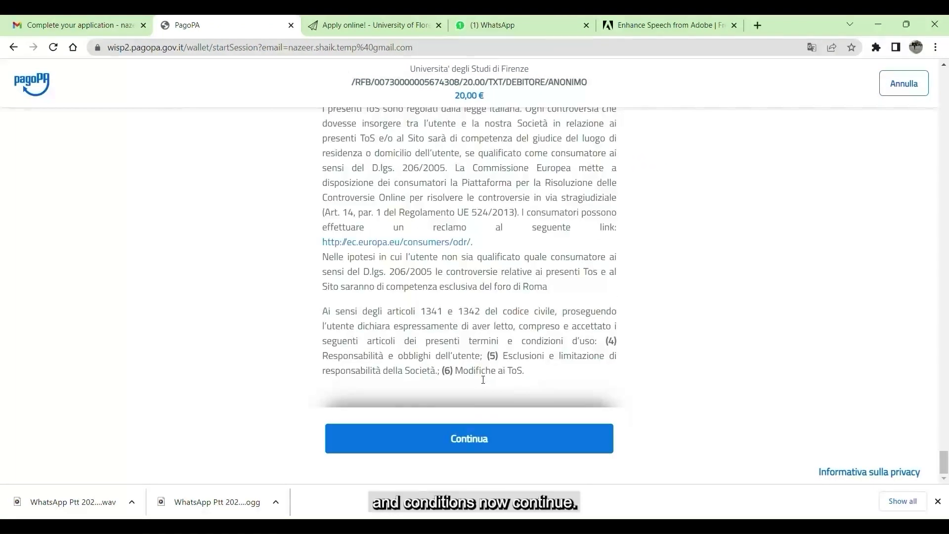
click(460, 441)
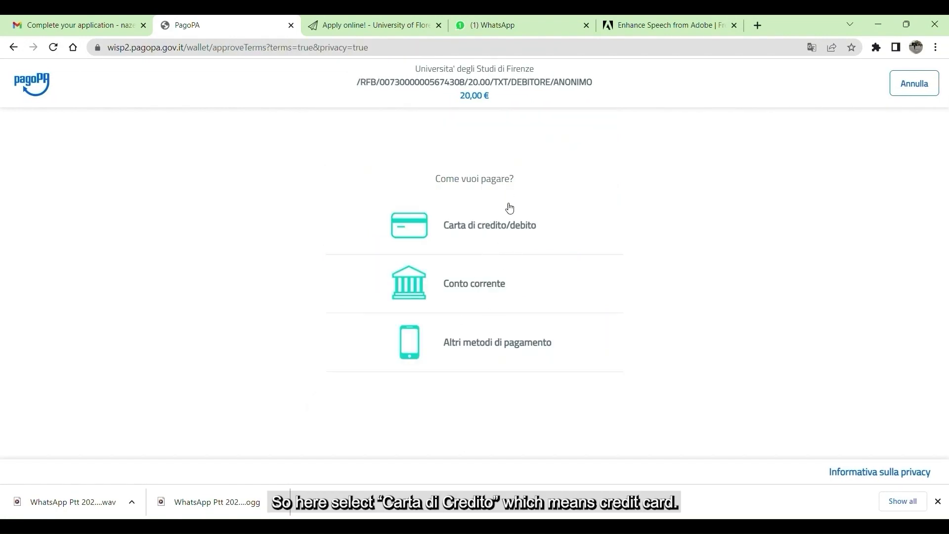
Step: Choose 'Carta di credito/debito' to pay the €20 fee by card
click(489, 234)
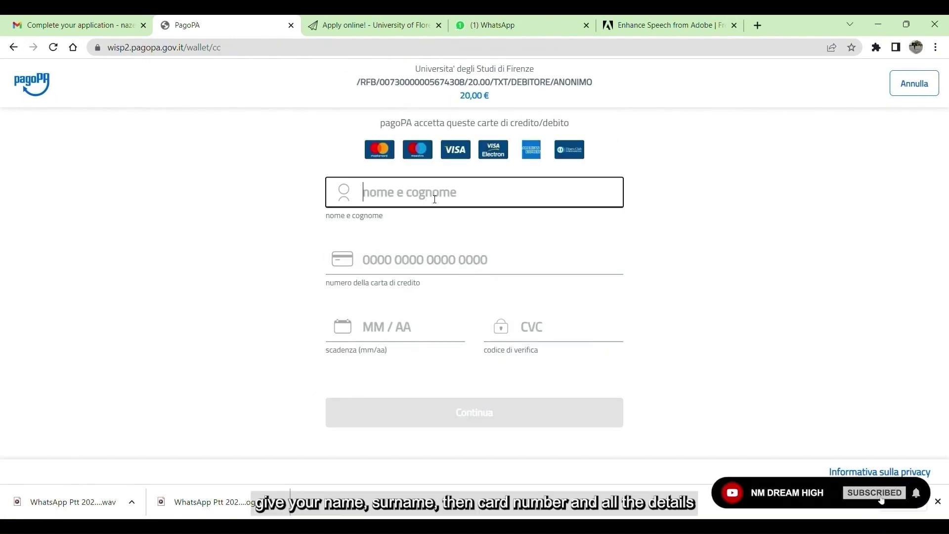